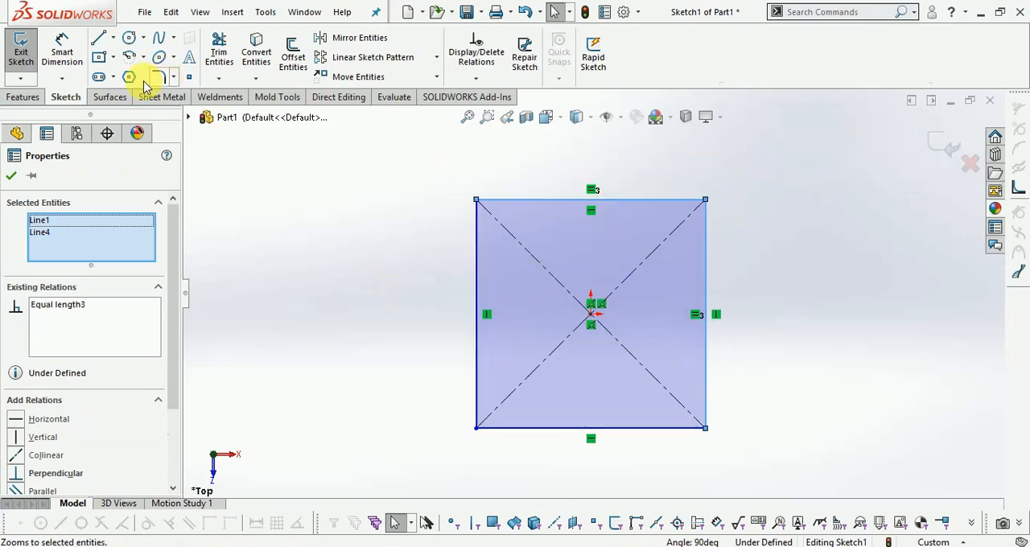
Dimension the top edge of the sketched square and set its length to 100 mm
click(62, 50)
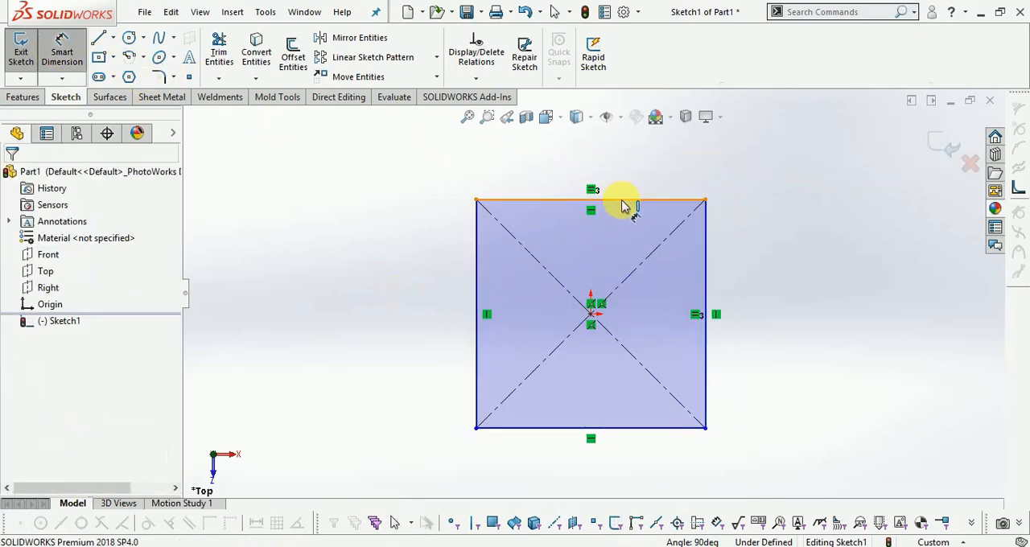
click(623, 208)
click(637, 168)
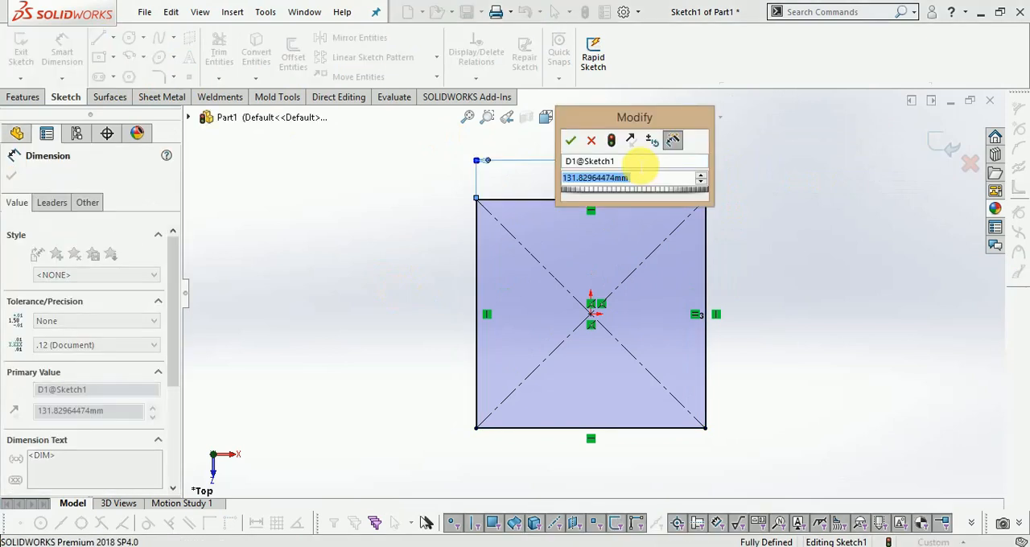
text(100)
key(Return)
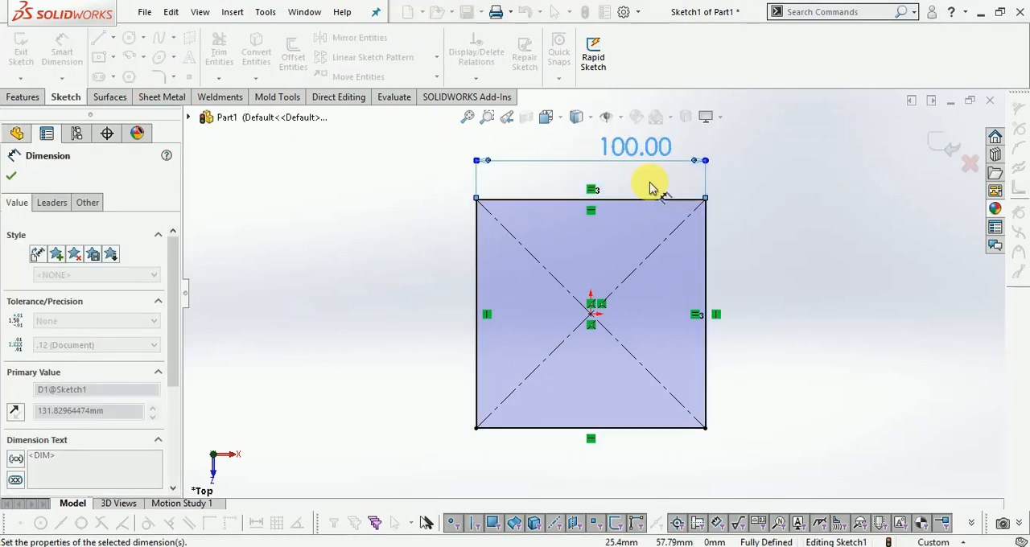
Set the square's side dimension to 200 mm and finish the sketch
scroll(676, 184, down, 2)
scroll(700, 192, up, 2)
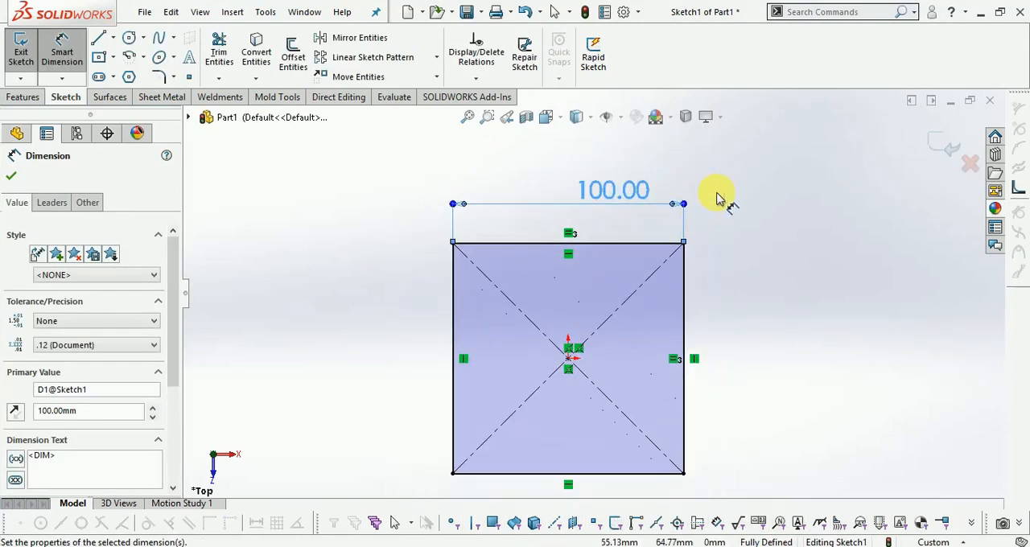
double_click(598, 192)
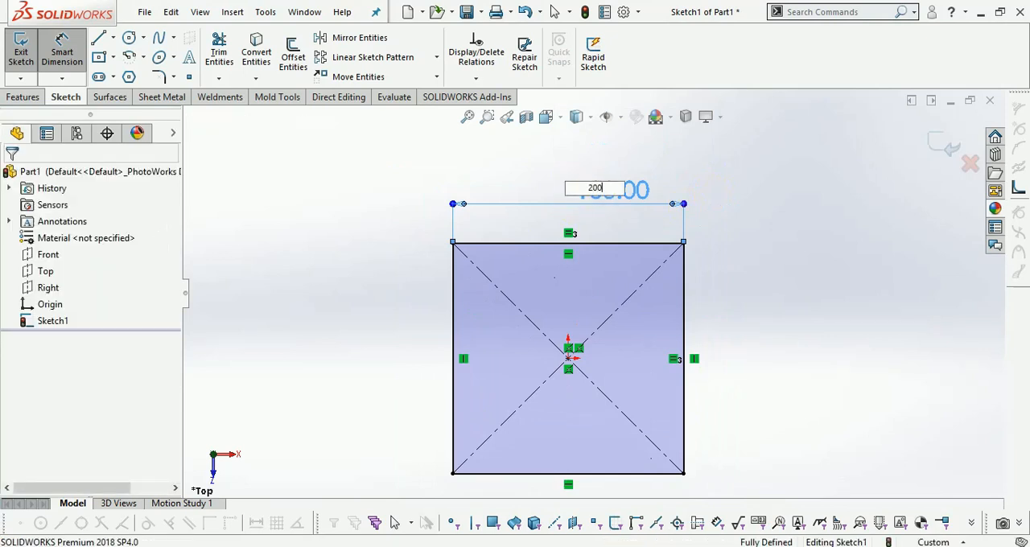
text(200)
key(Return)
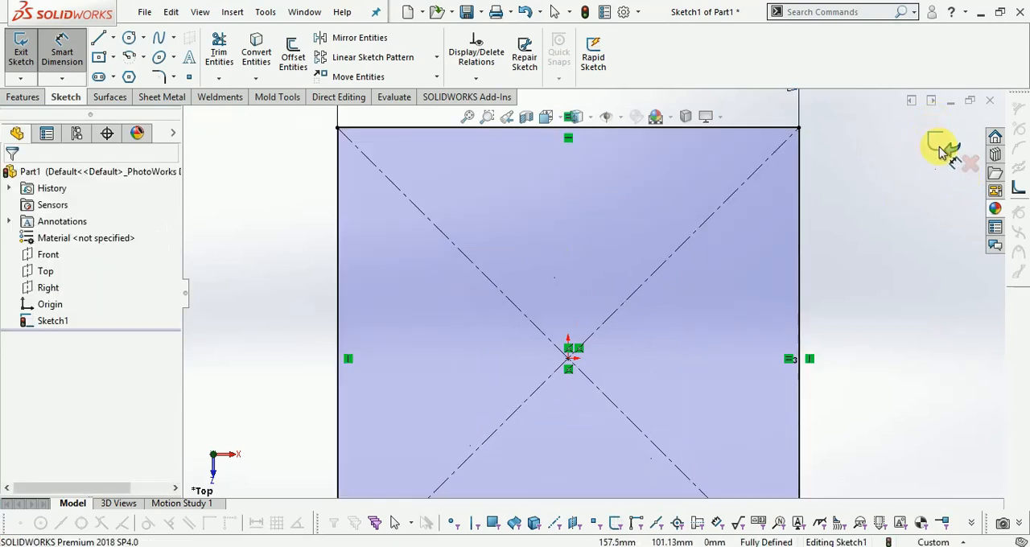
click(942, 150)
Extrude the square sketch as a blind boss 10 mm deep to make the base plate
mouse_move(704, 354)
middle_down()
mouse_move(727, 293)
mouse_move(683, 274)
middle_up()
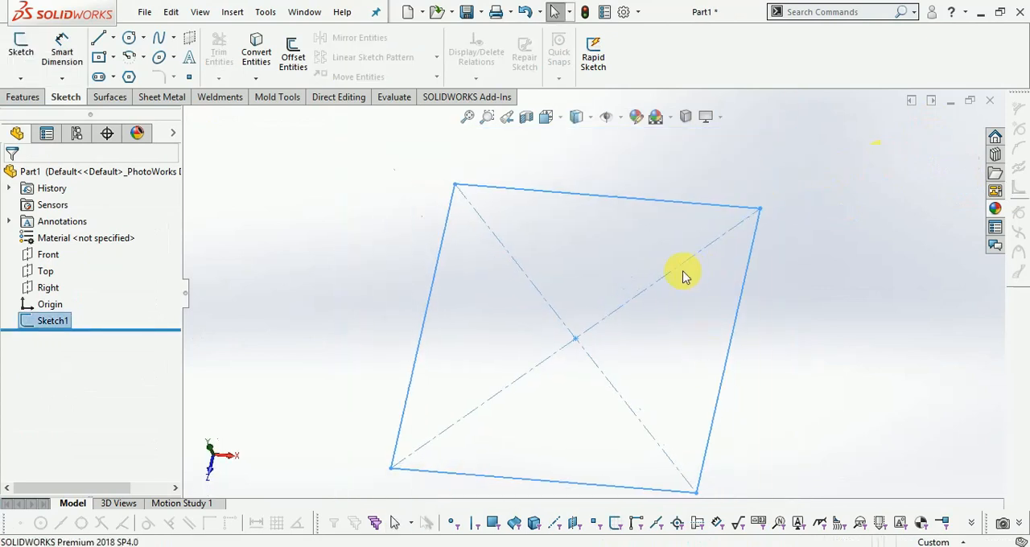
click(21, 97)
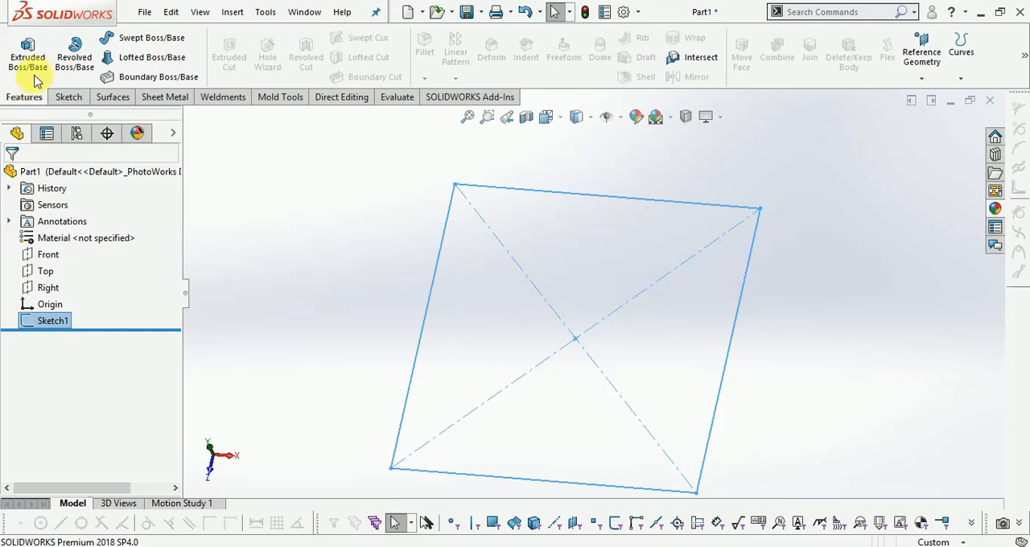
click(29, 58)
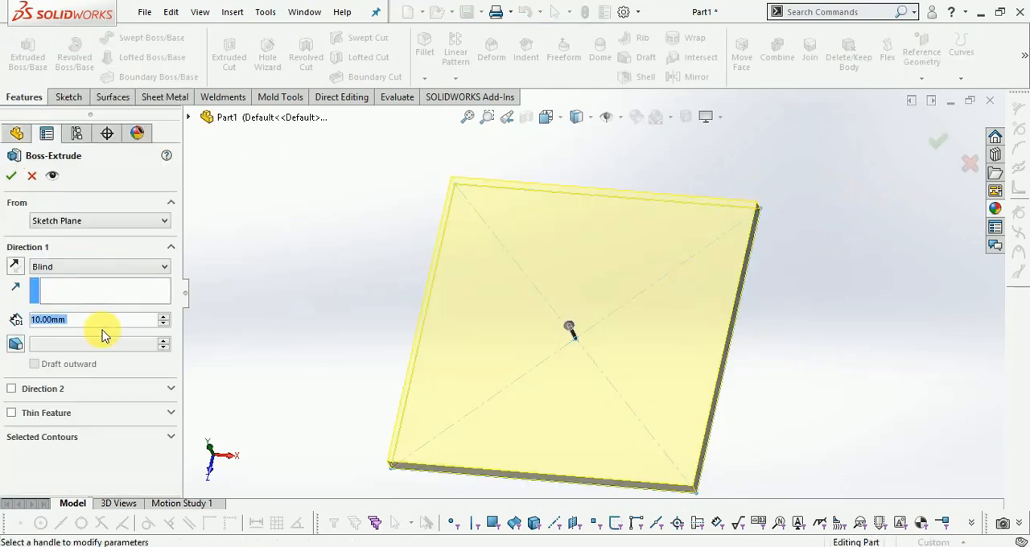
click(937, 142)
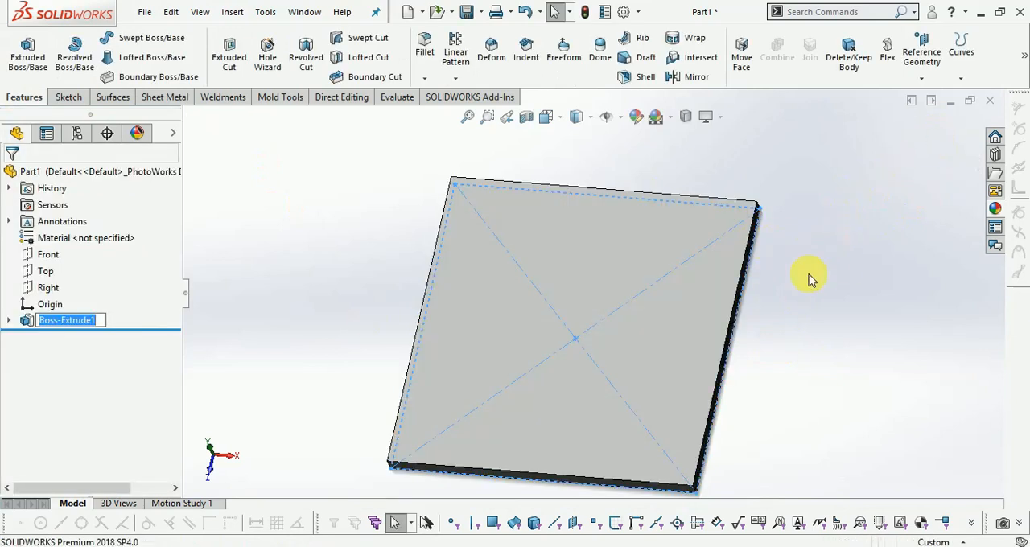
Apply the polished steel appearance from the metal library to the whole plate
click(824, 292)
mouse_move(823, 293)
middle_down()
mouse_move(845, 223)
mouse_move(892, 234)
middle_up()
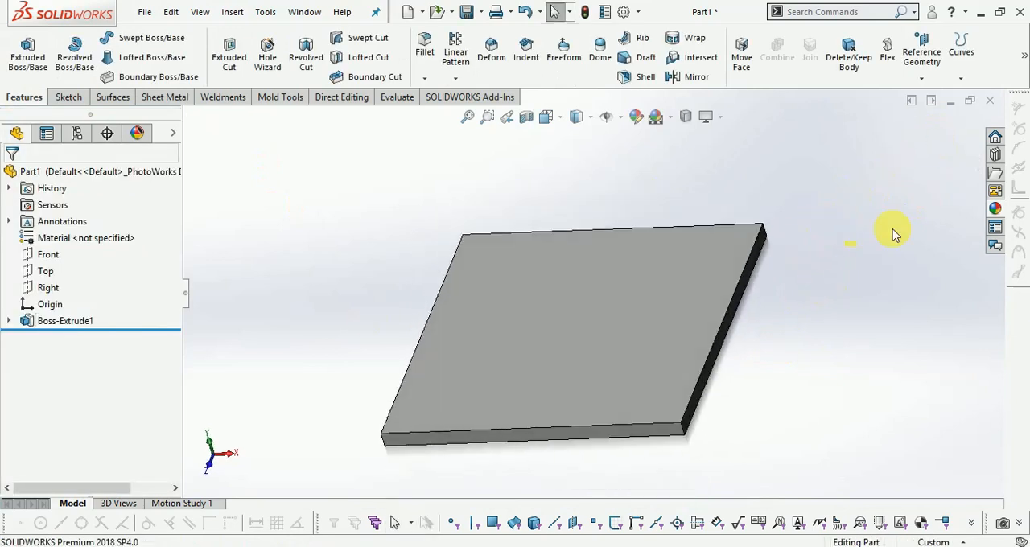
click(993, 209)
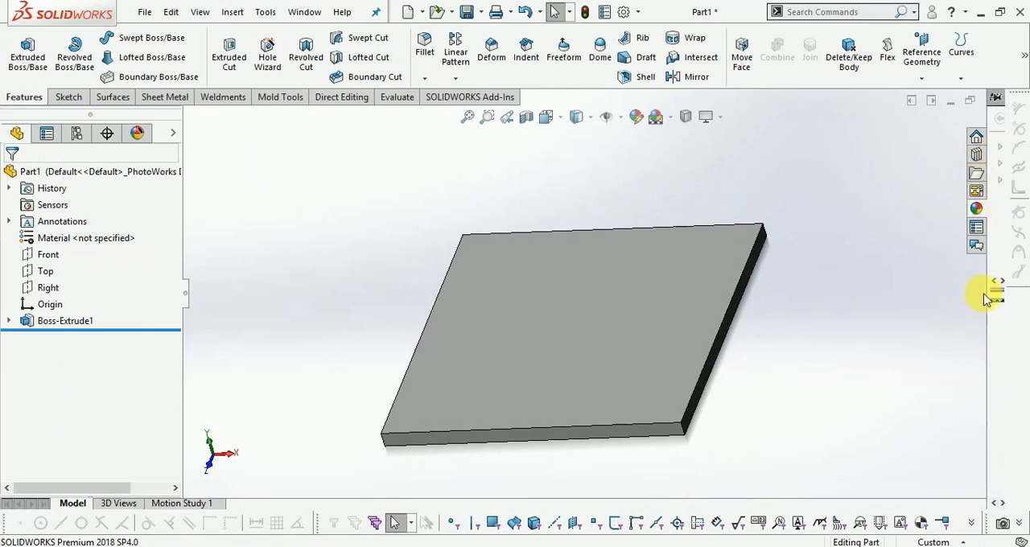
drag(996, 297, 907, 263)
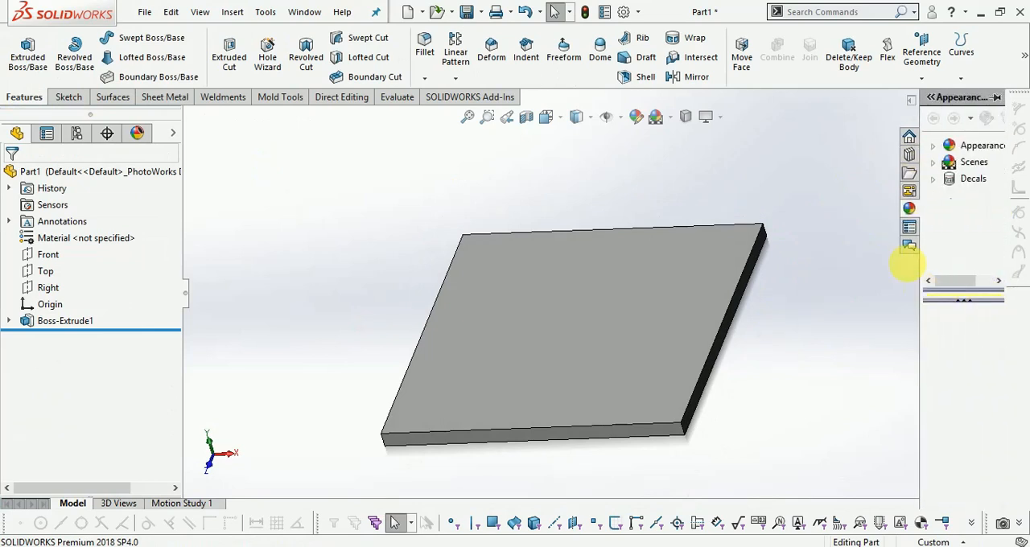
click(936, 147)
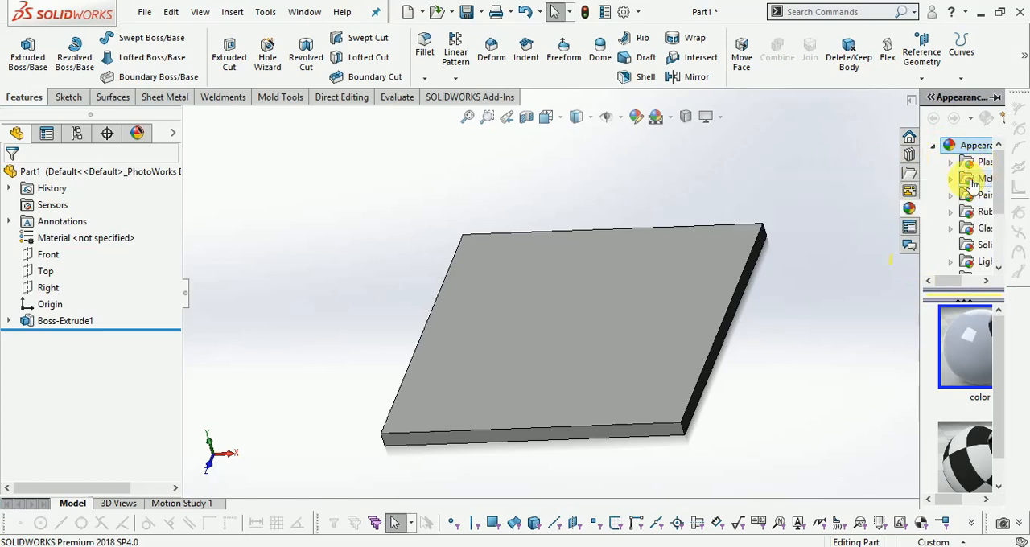
click(981, 177)
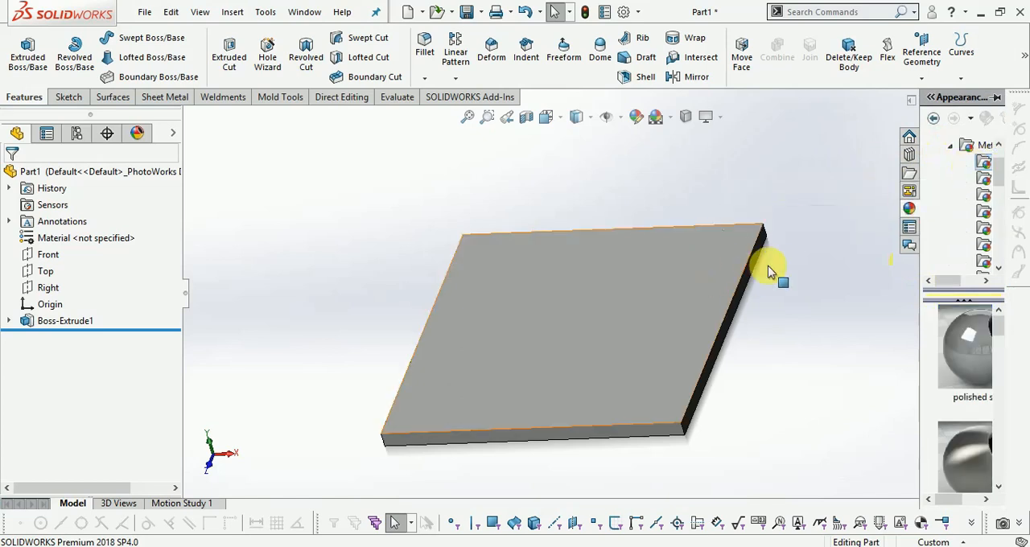
drag(942, 345, 648, 342)
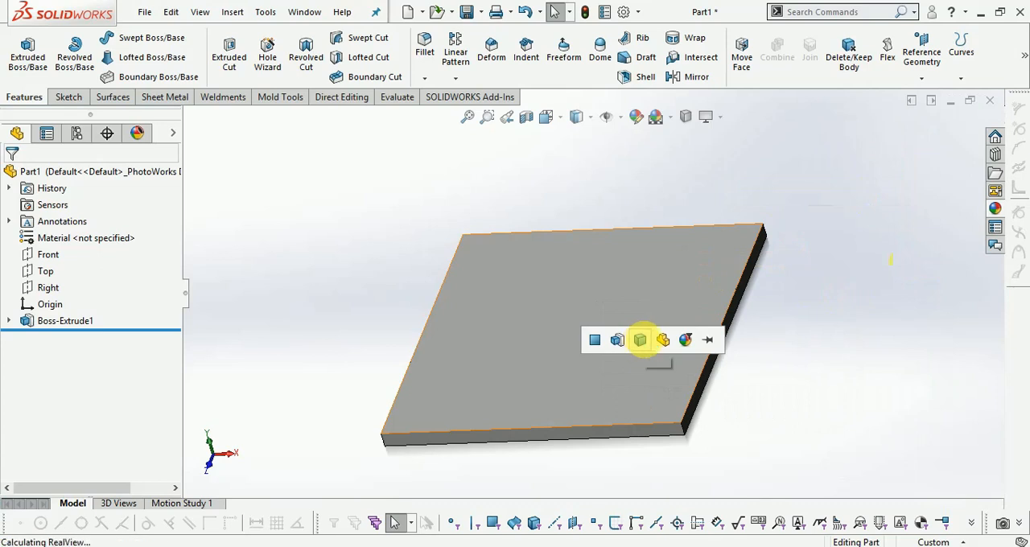
click(686, 340)
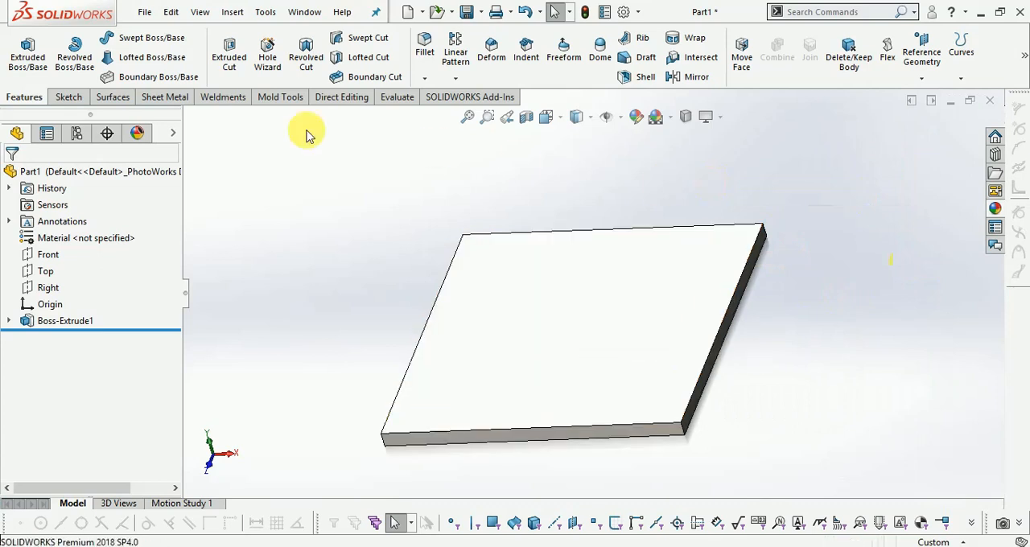
Sketch a 200 mm square corner rectangle on the plate's upper face, spanning its opposite corners
click(69, 96)
click(21, 53)
click(610, 352)
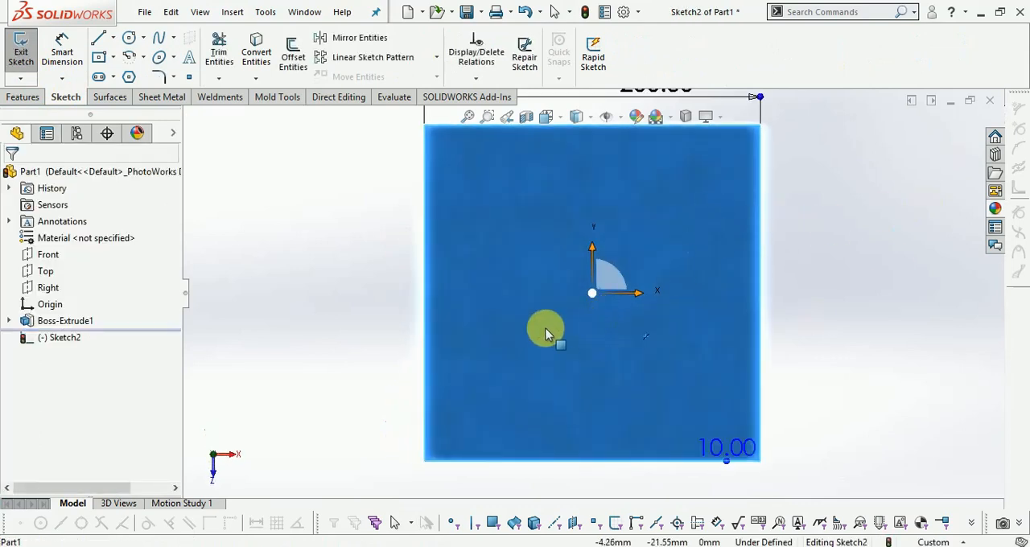
click(98, 58)
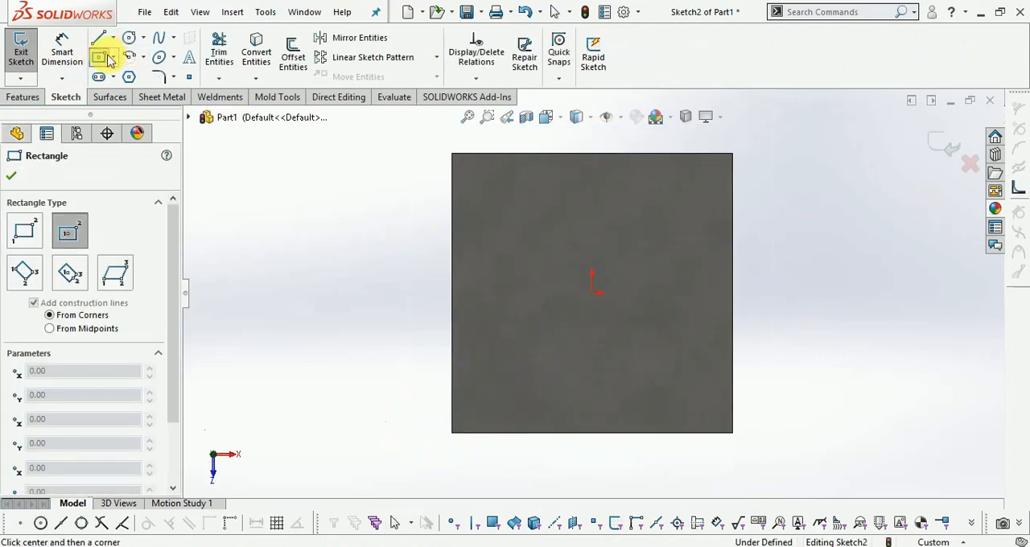
click(113, 57)
click(129, 77)
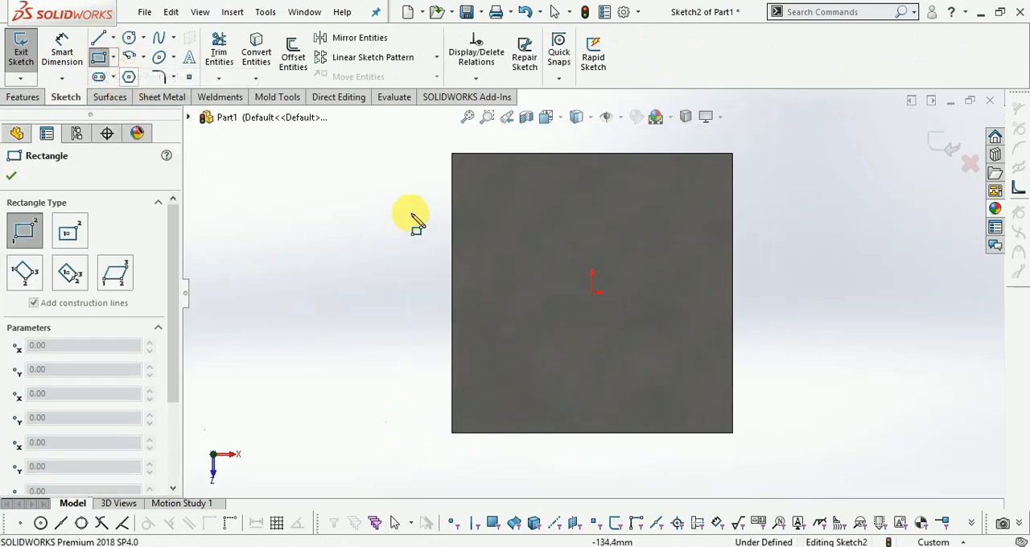
click(456, 156)
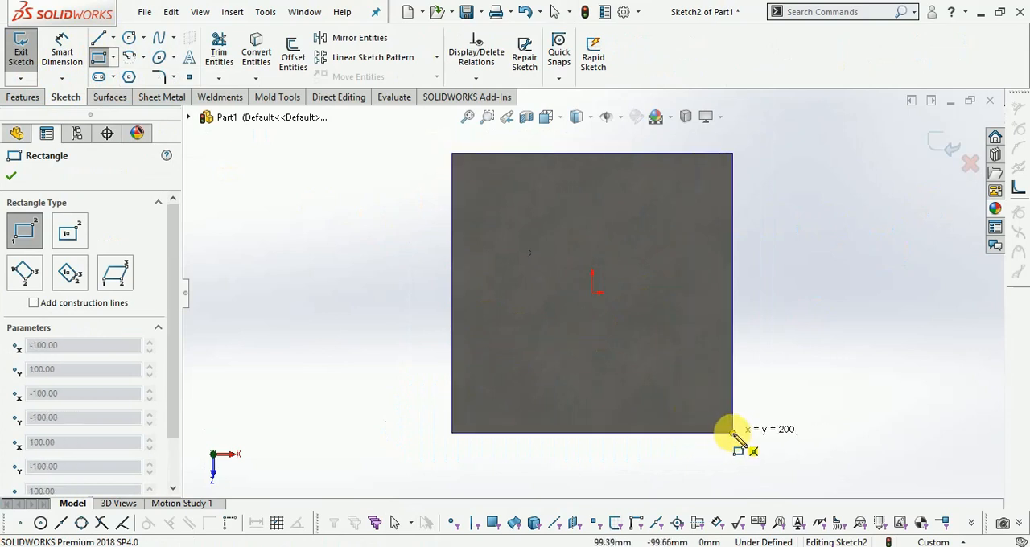
click(732, 432)
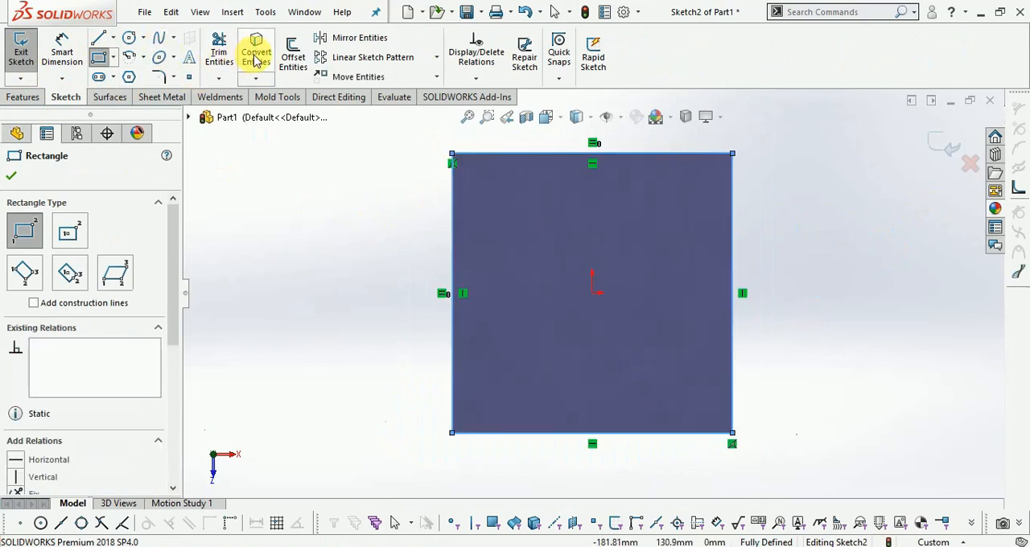
Offset the rectangle 7 mm inward to outline the wall and finish the sketch
click(293, 55)
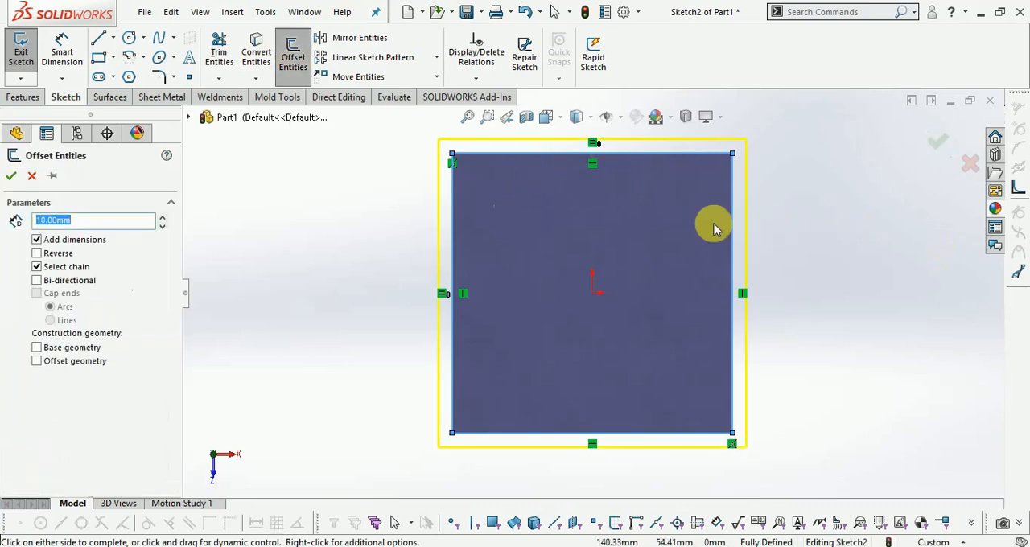
click(63, 254)
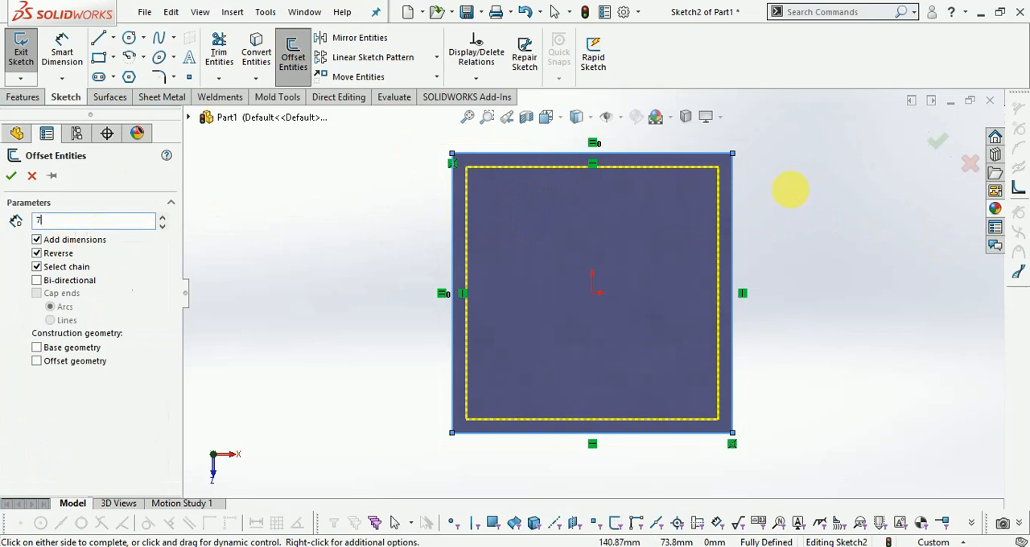
text(7.0)
key(Return)
click(939, 143)
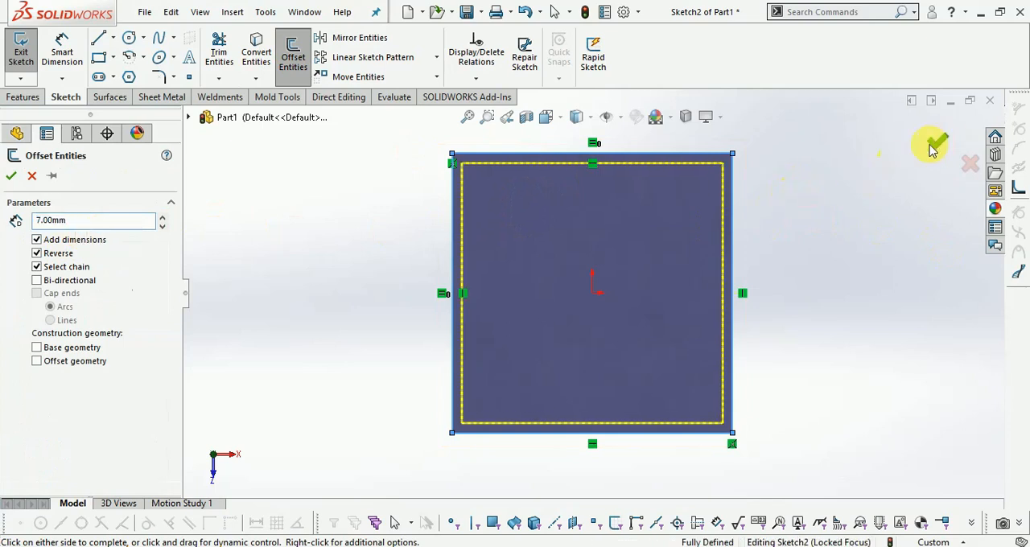
middle_drag(802, 260, 801, 193)
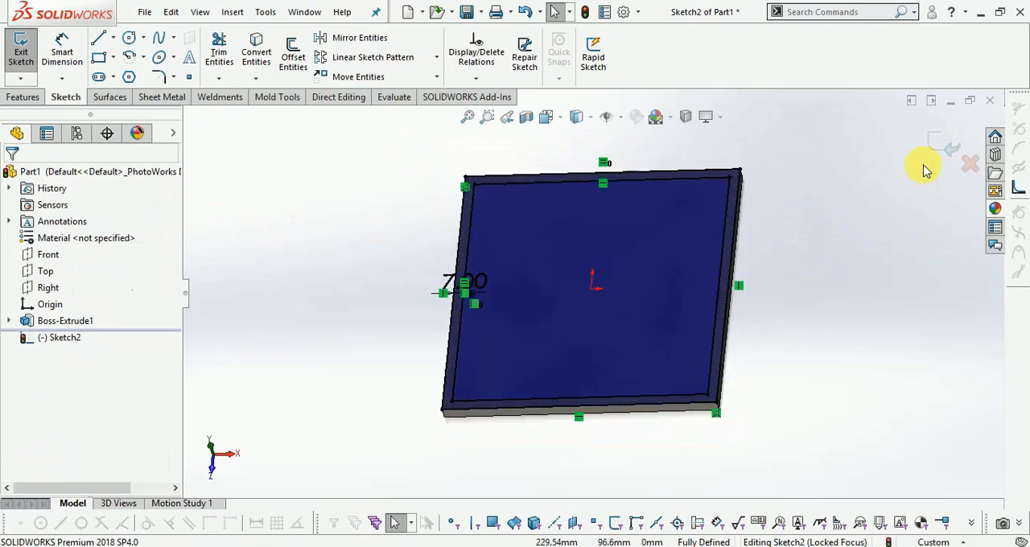
click(938, 146)
Extrude the band between the two rectangles 25 mm upward as the tray's rim wall, merged with the plate
click(18, 96)
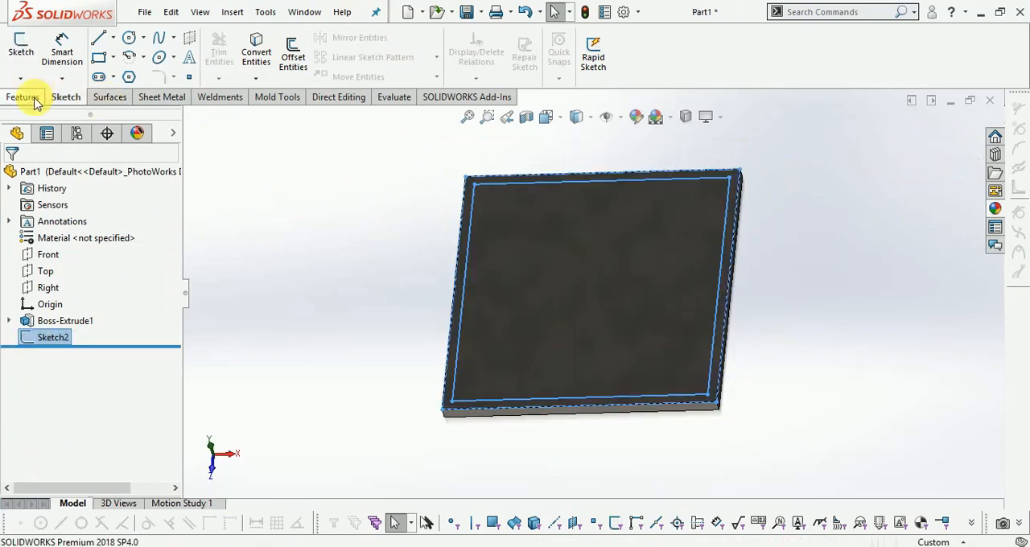
click(28, 52)
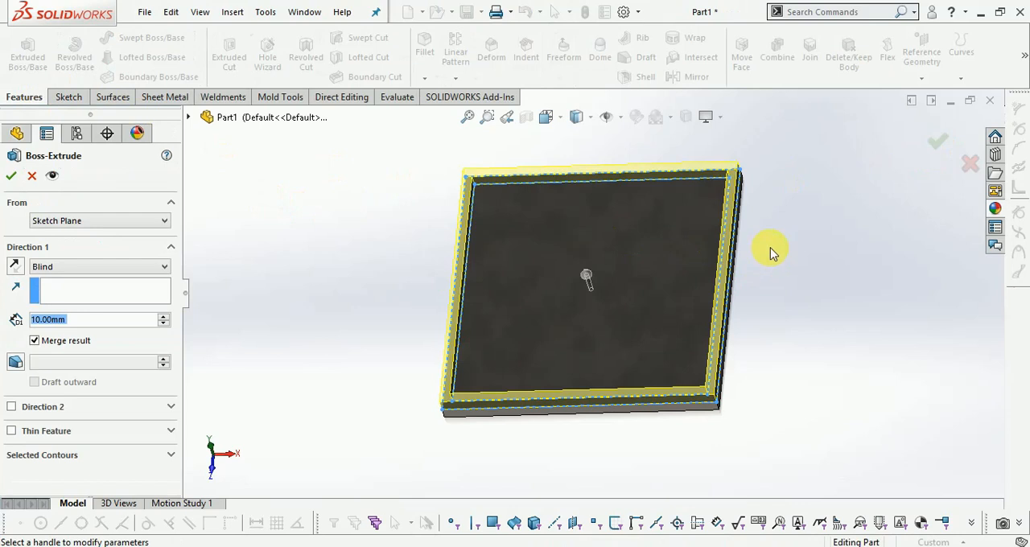
text(20)
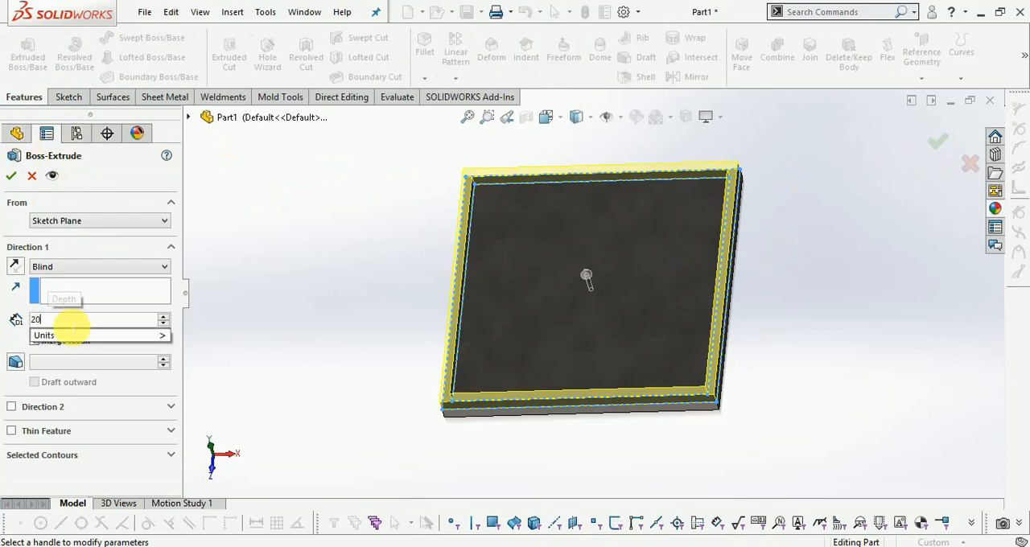
key(BackSpace)
text(5)
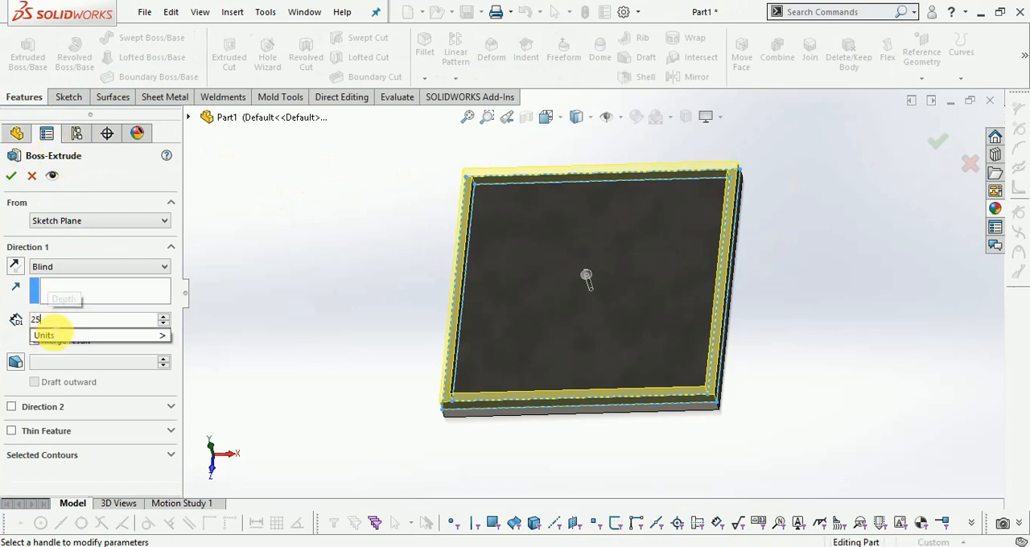
key(Return)
click(937, 142)
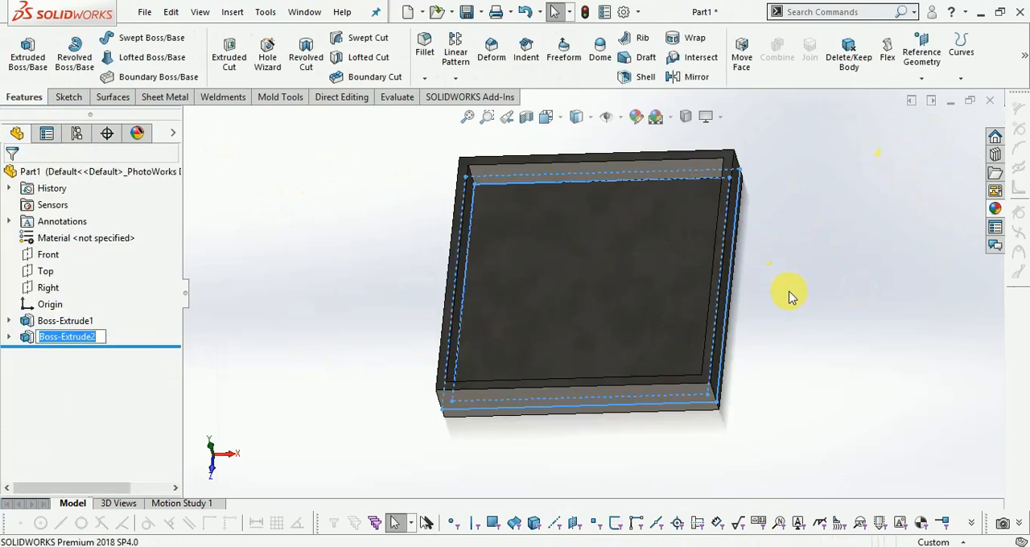
Fillet the four inside edges where the rim wall meets the tray floor with a 10 mm symmetric radius
key(ctrl+7)
middle_drag(818, 207, 731, 184)
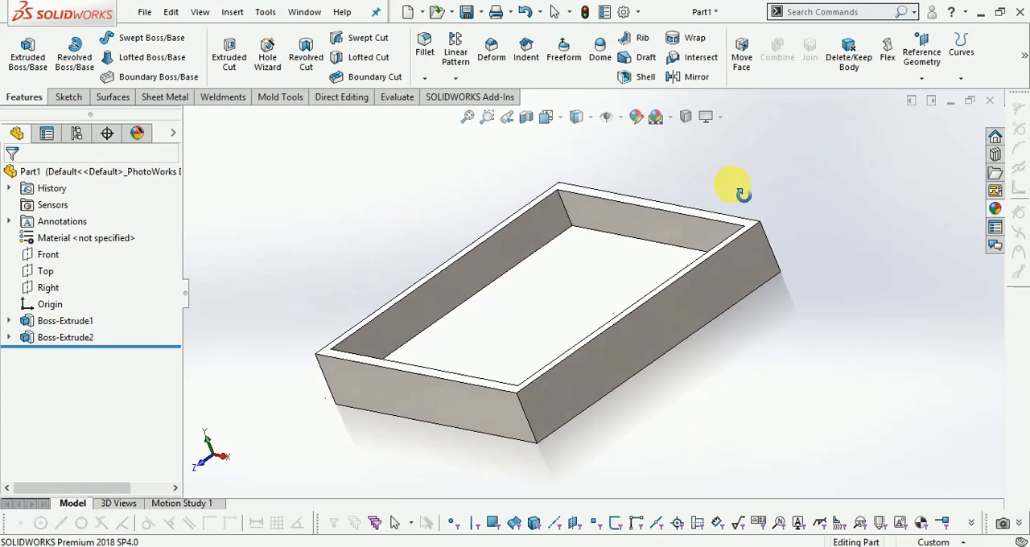
click(71, 100)
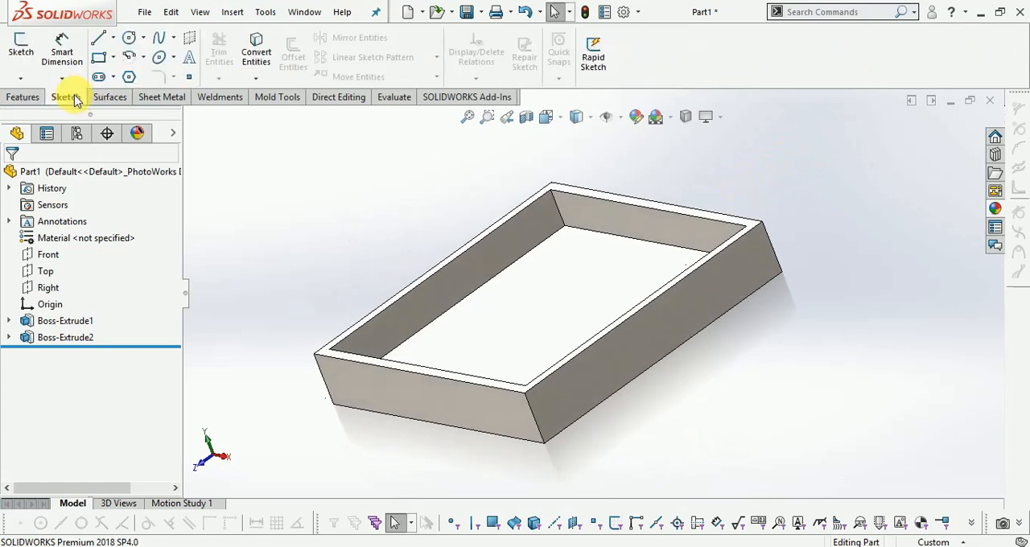
click(25, 97)
click(427, 44)
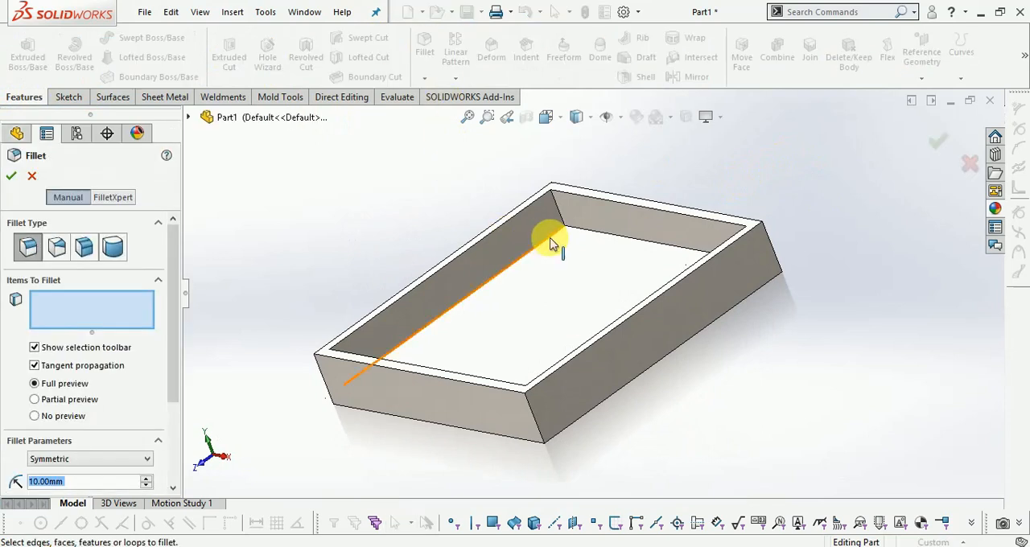
click(596, 230)
middle_drag(747, 345, 982, 329)
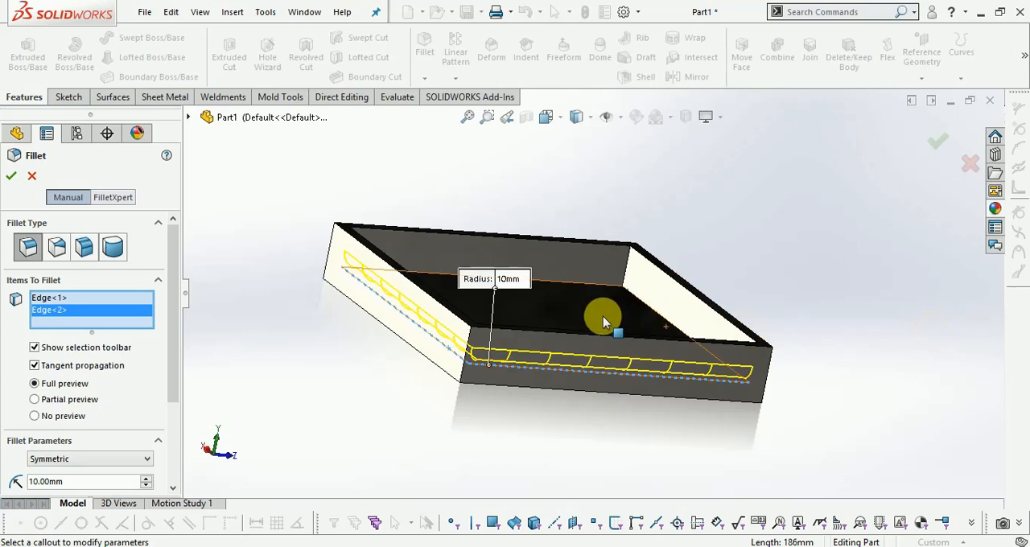
click(633, 297)
click(593, 285)
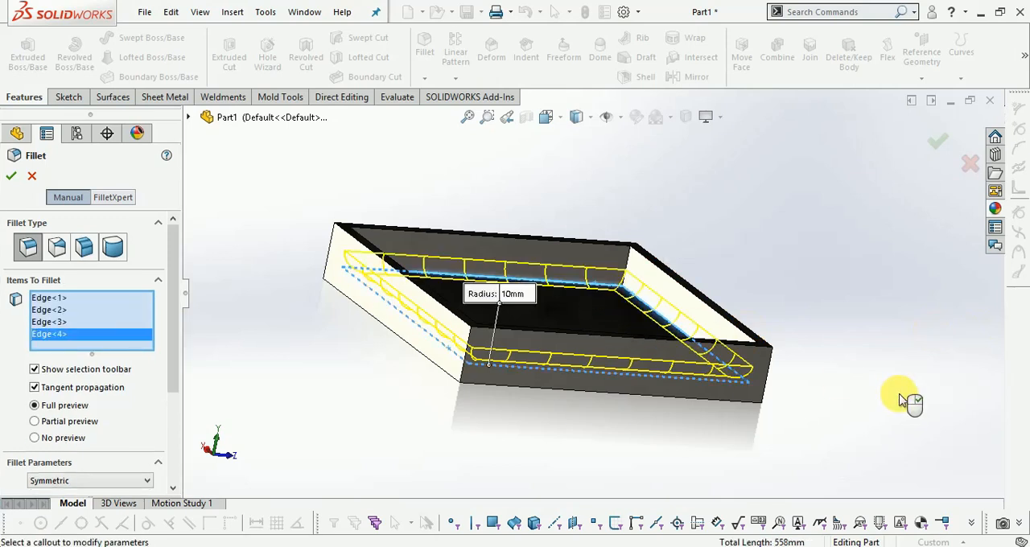
middle_drag(887, 372, 834, 229)
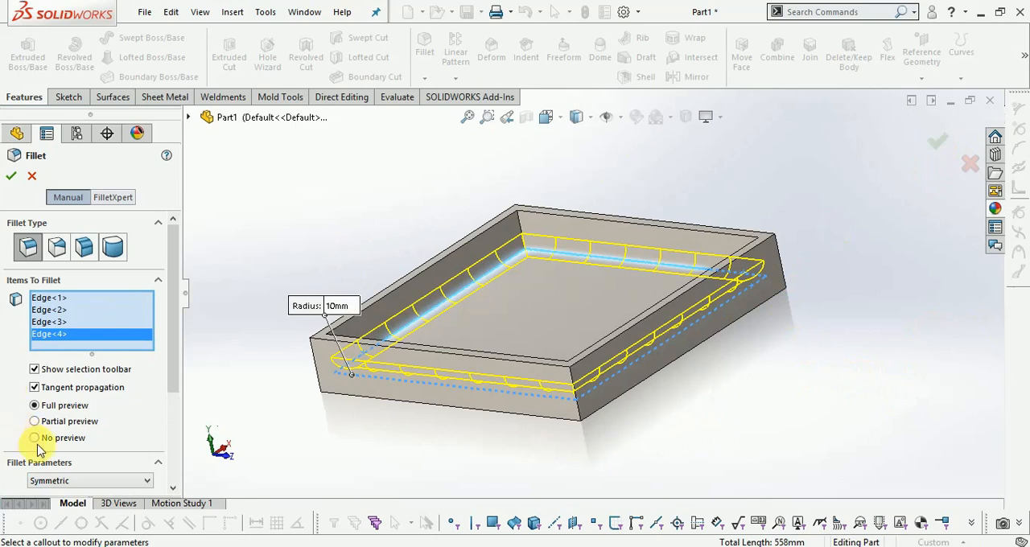
click(175, 372)
drag(176, 371, 161, 460)
click(939, 143)
middle_drag(683, 287, 741, 322)
scroll(332, 155, down, 1)
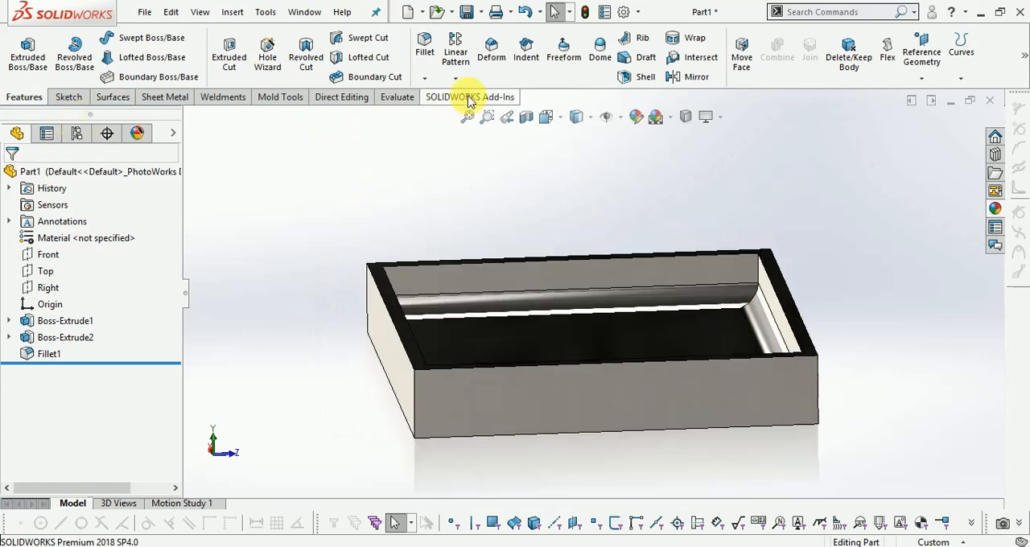
right_click(469, 100)
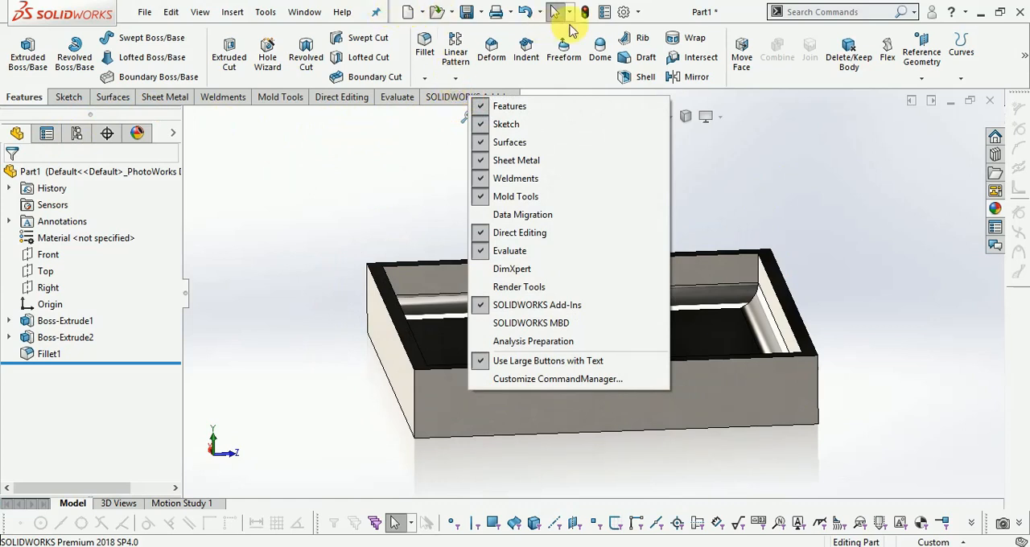
click(606, 14)
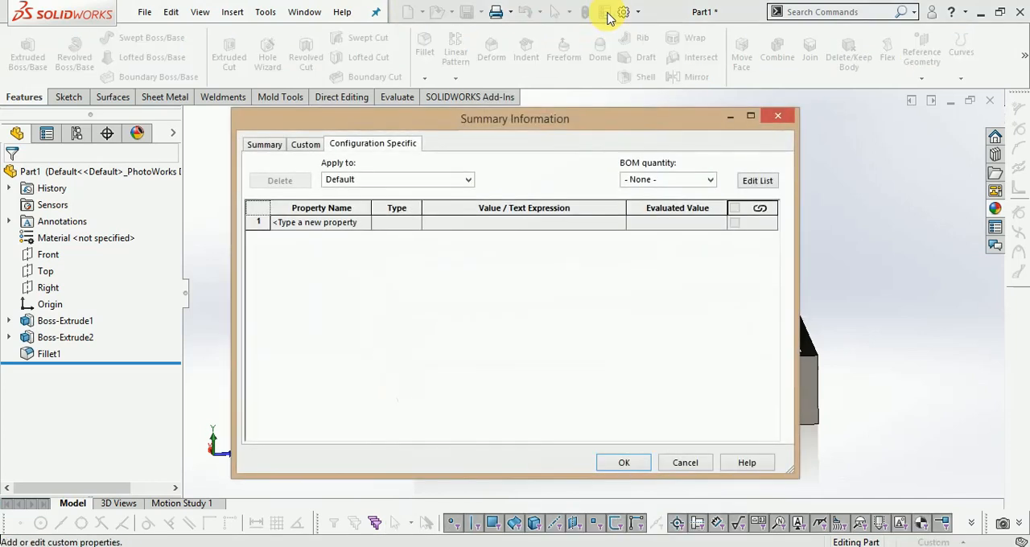
click(789, 123)
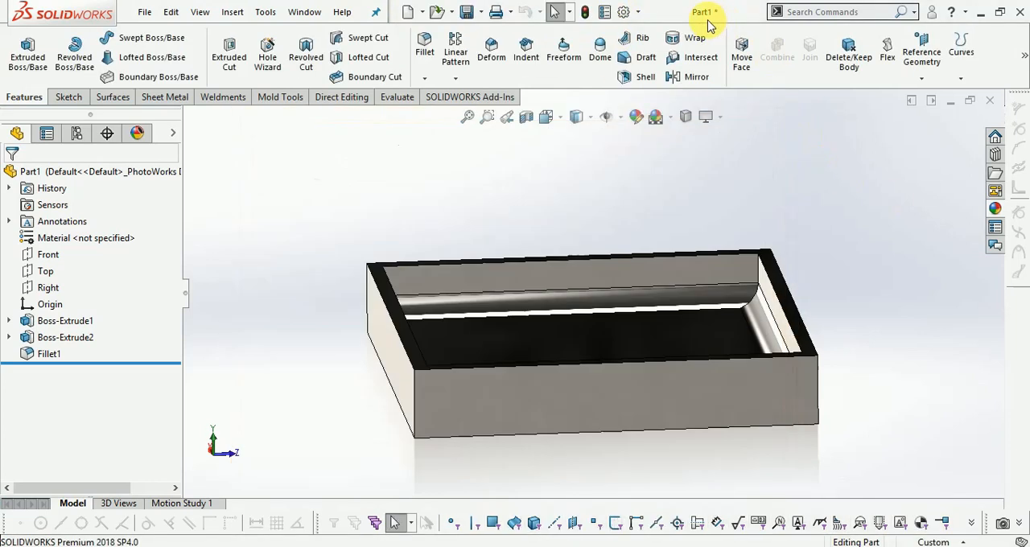
Enable the SOLIDWORKS CAM 2018 add-in for the current session and for start-up
click(638, 12)
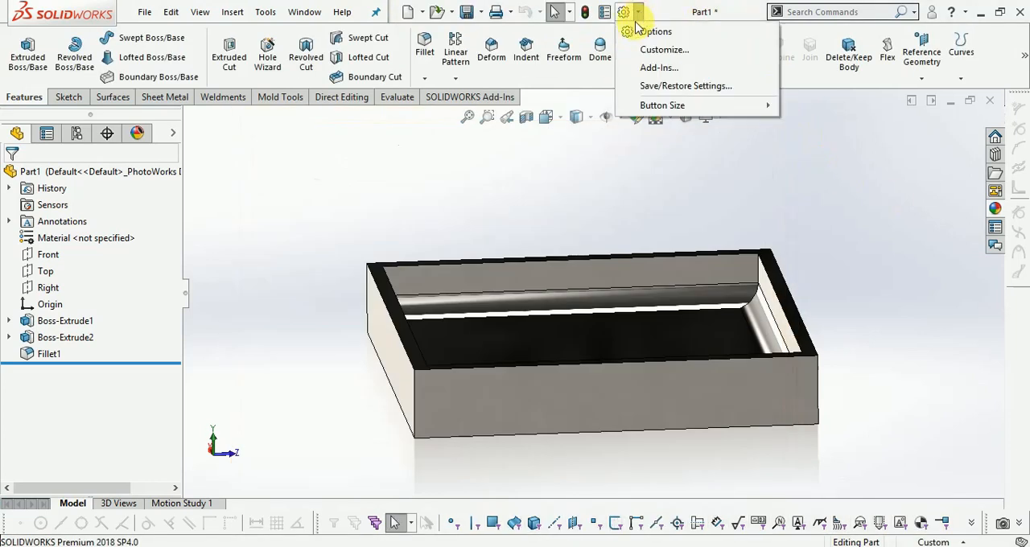
click(645, 69)
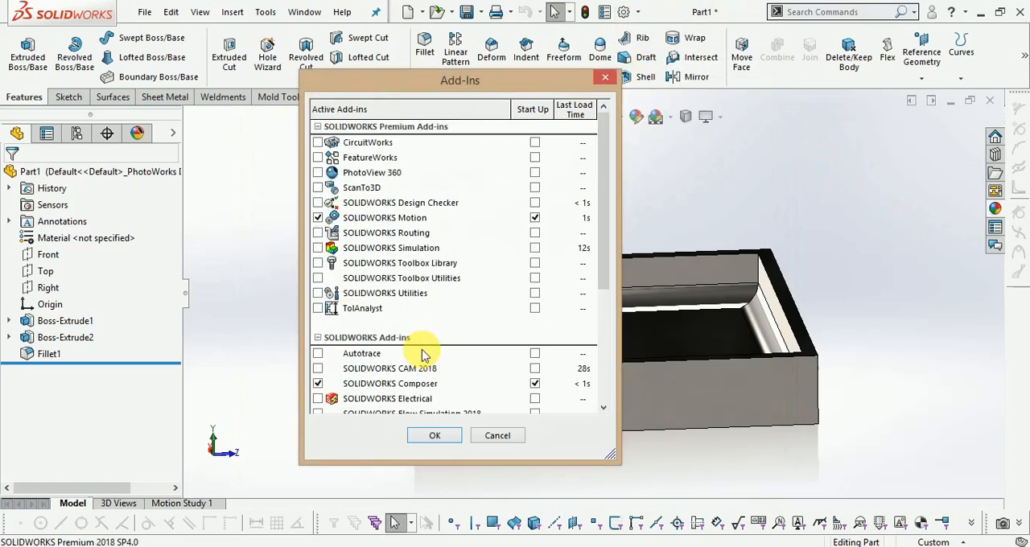
scroll(418, 346, down, 3)
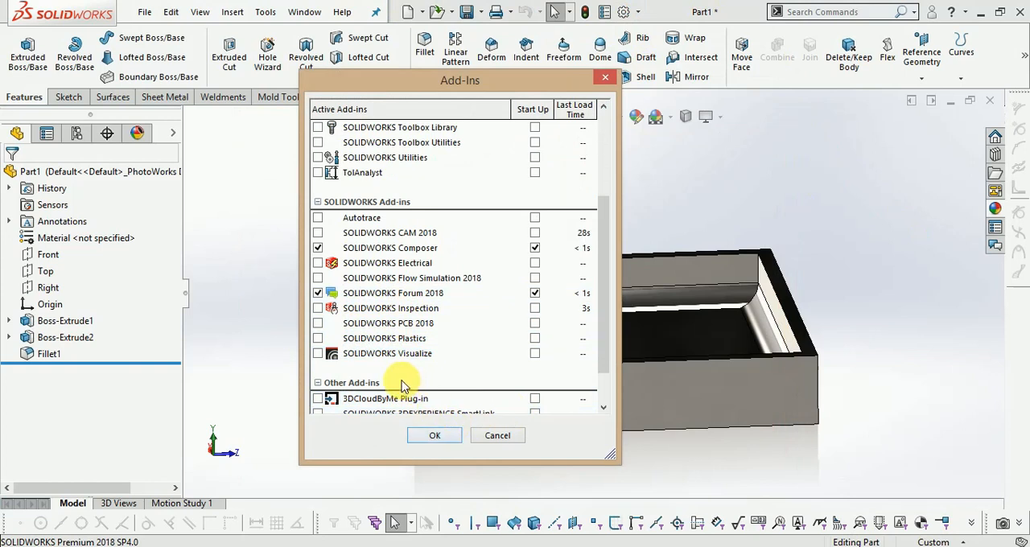
scroll(421, 351, down, 1)
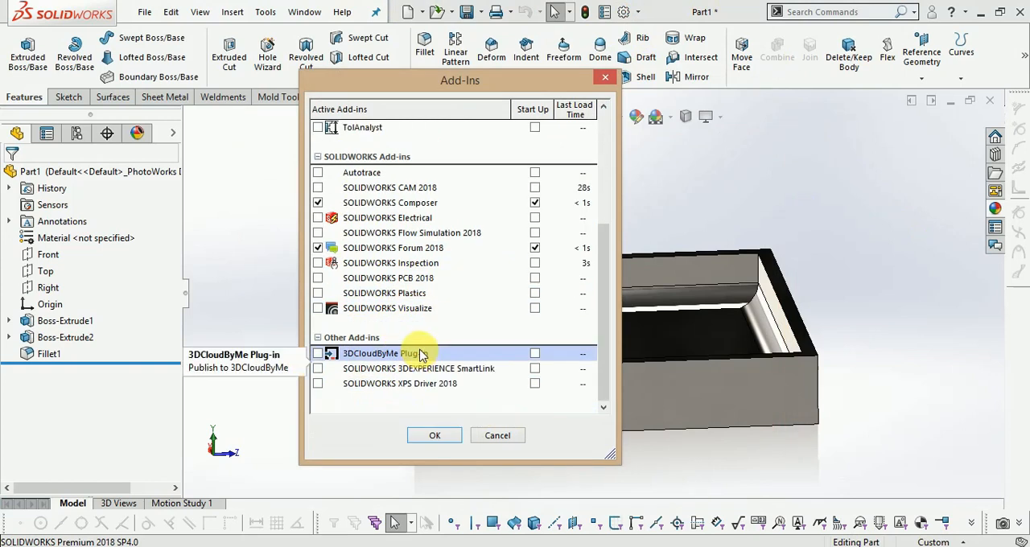
scroll(445, 293, up, 4)
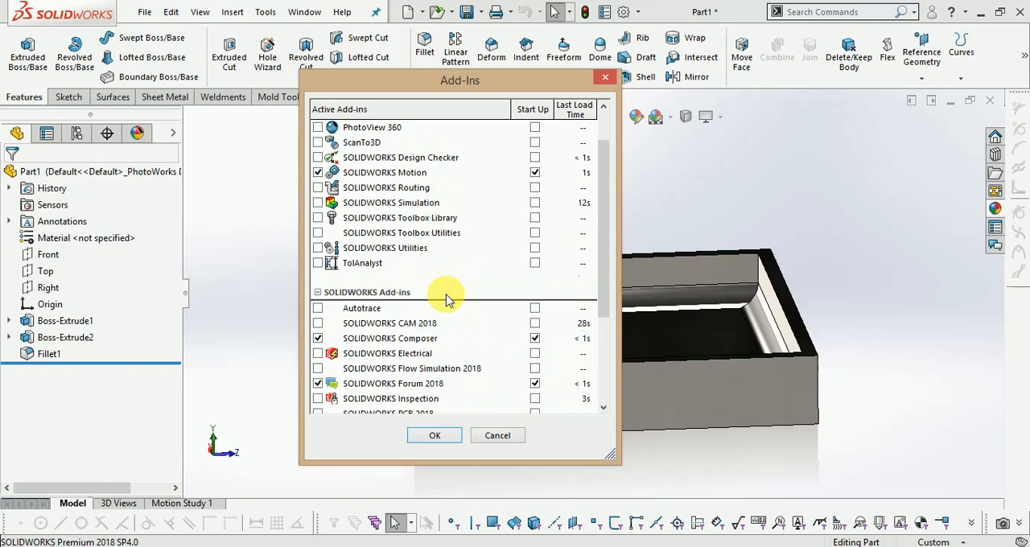
scroll(445, 296, down, 3)
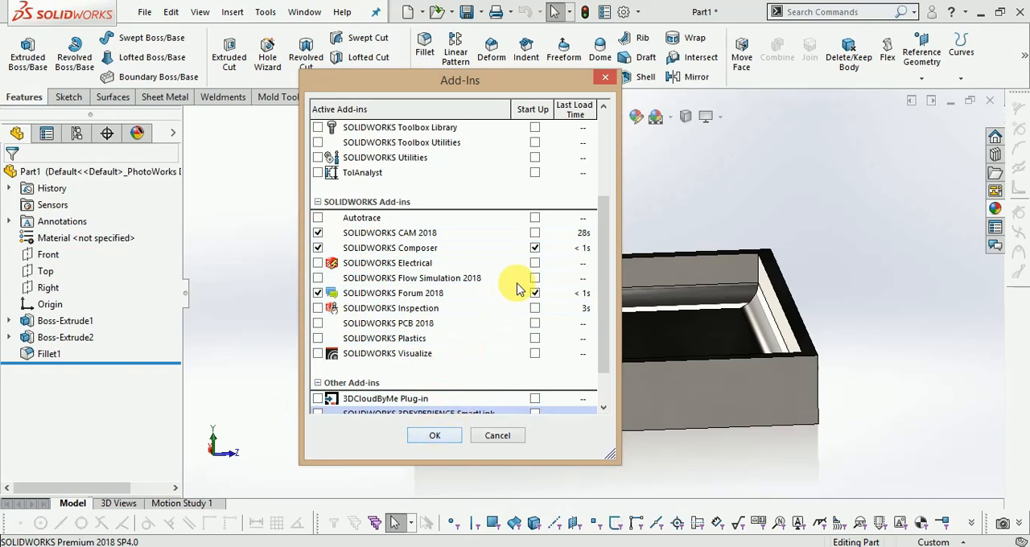
click(534, 233)
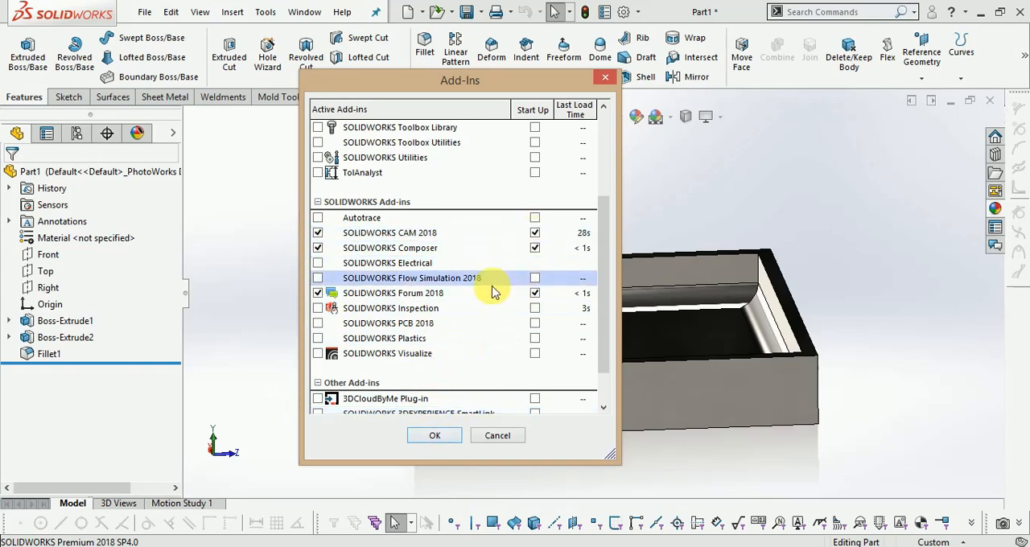
click(435, 436)
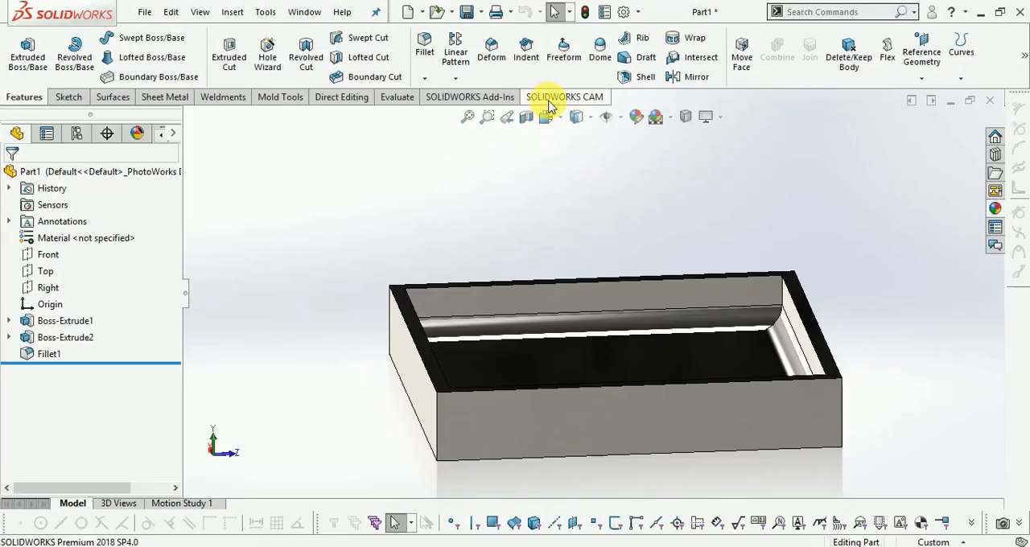
Open the CAM machine definition and choose the Mill - Metric machine with medium duty
click(595, 103)
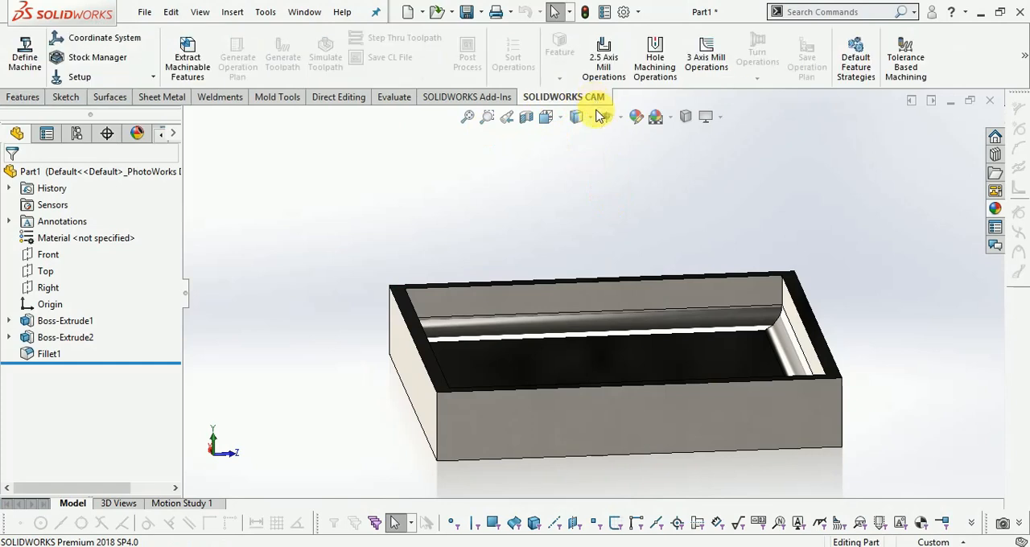
middle_drag(677, 216, 673, 234)
click(25, 53)
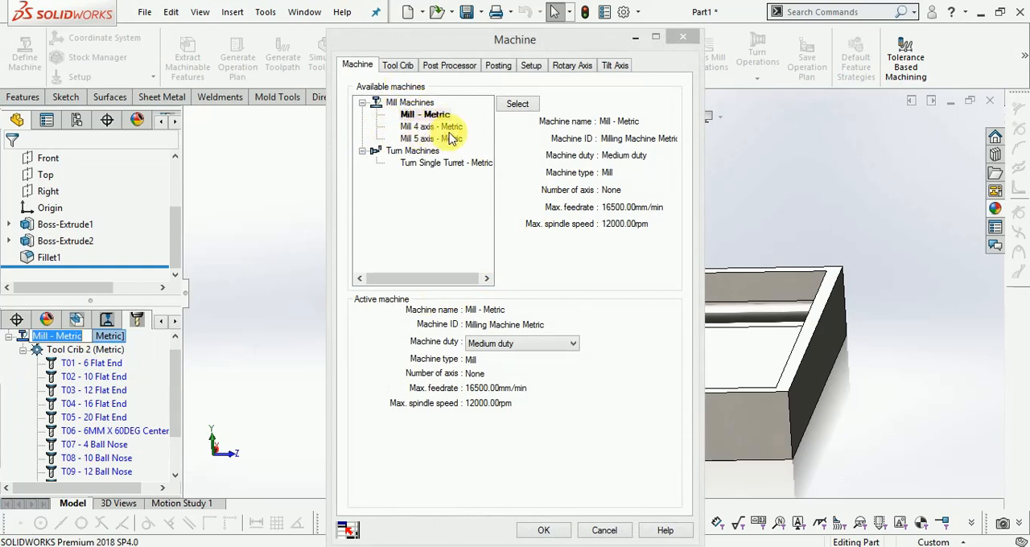
click(425, 117)
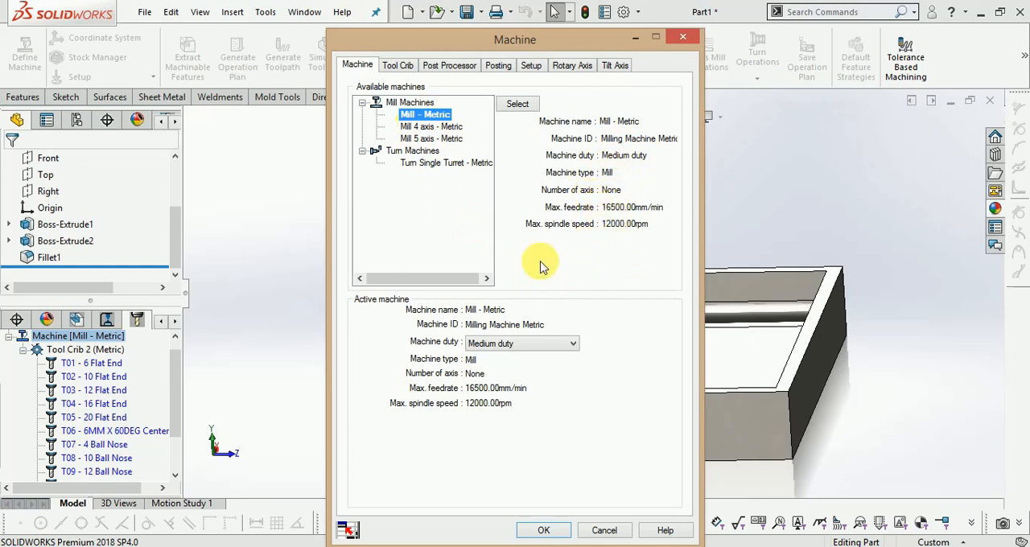
click(542, 351)
click(542, 347)
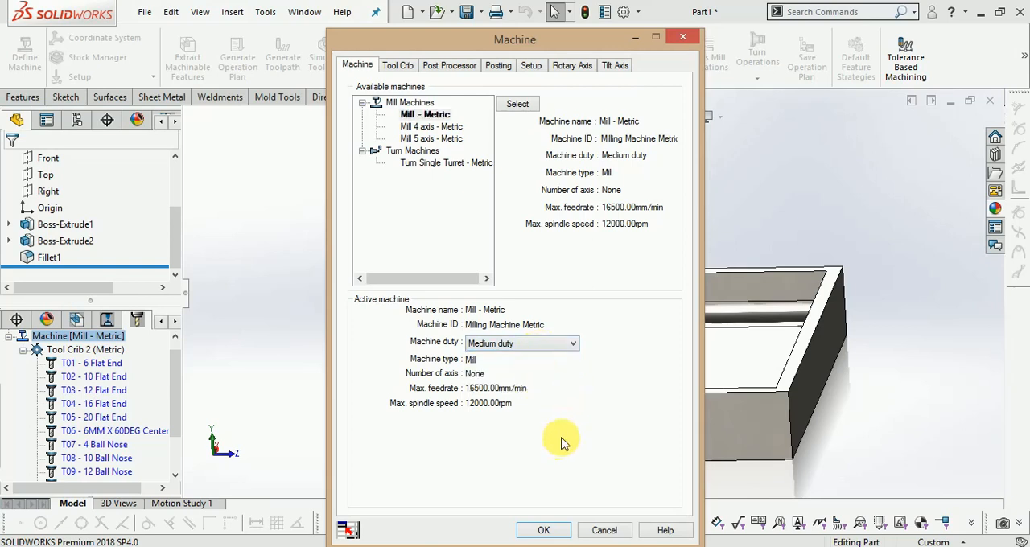
Examine the machine's tool crib, the available post processor files and the parameters of the M3AXIS-TUTORIAL post processor
click(397, 68)
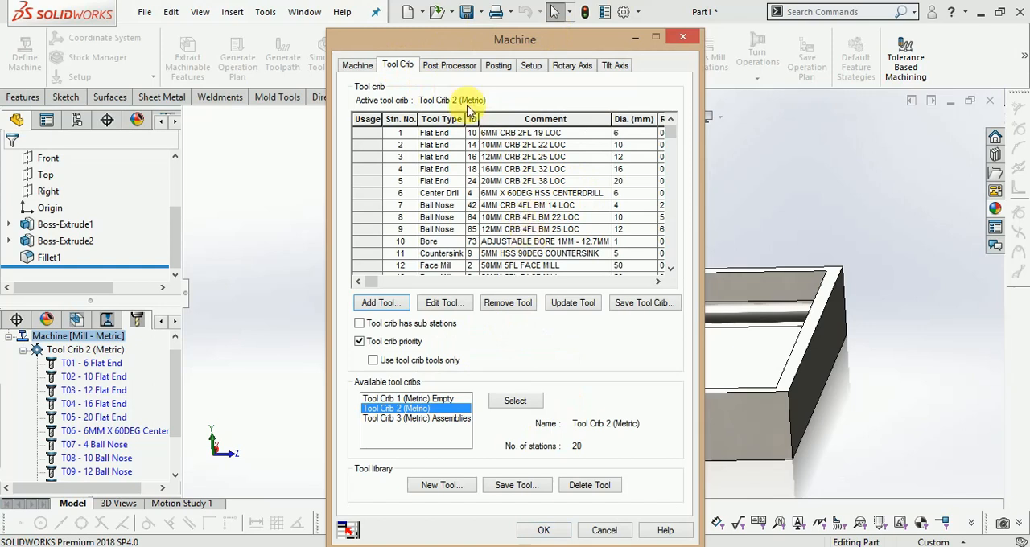
click(461, 71)
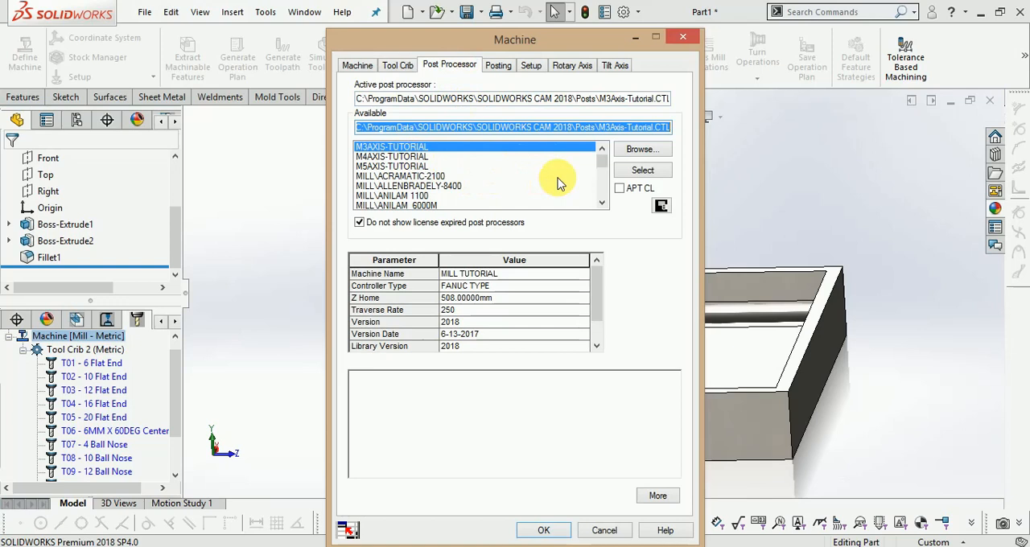
click(642, 149)
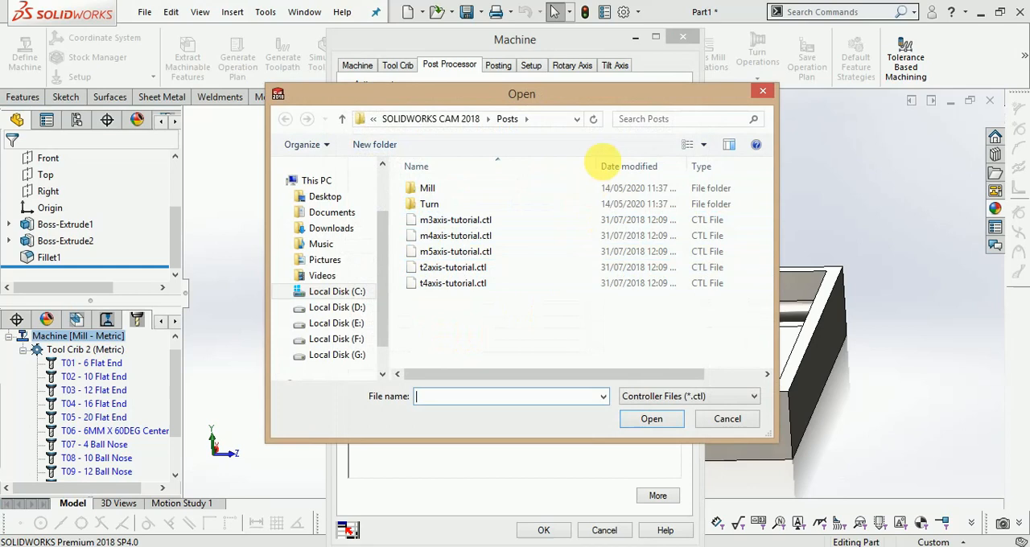
click(762, 92)
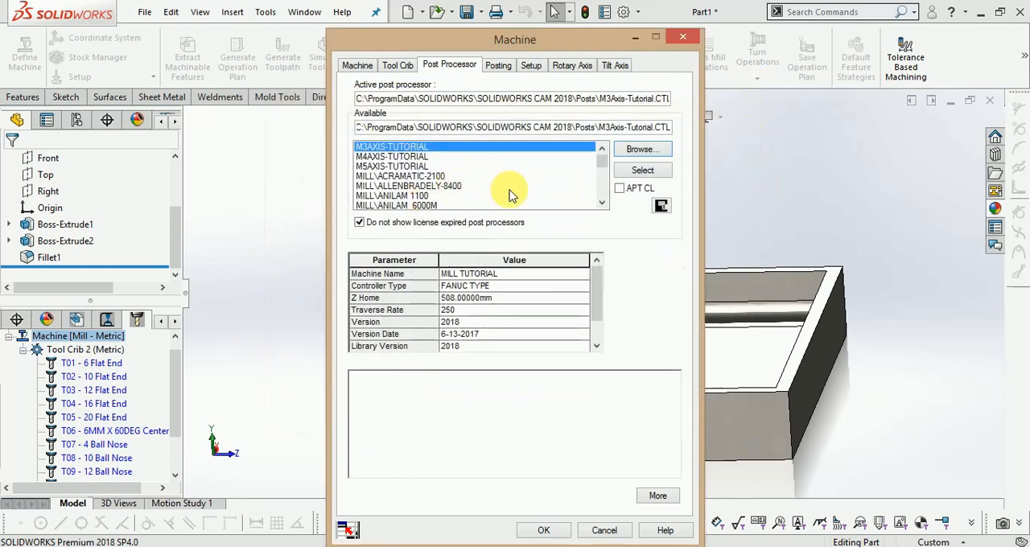
mouse_move(596, 289)
mouse_down()
mouse_move(602, 320)
mouse_move(610, 293)
mouse_move(612, 301)
mouse_up()
scroll(614, 296, up, 1)
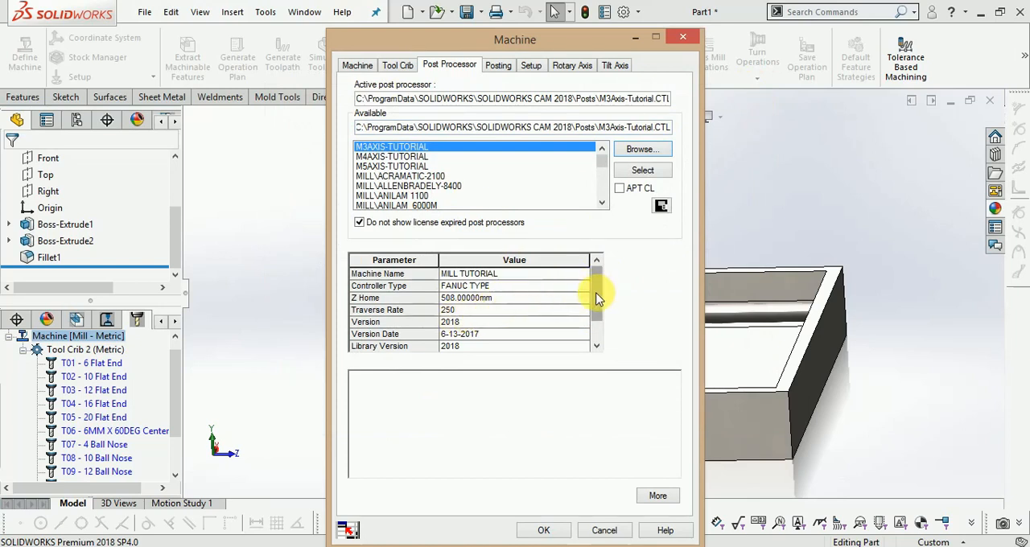
drag(597, 298, 603, 314)
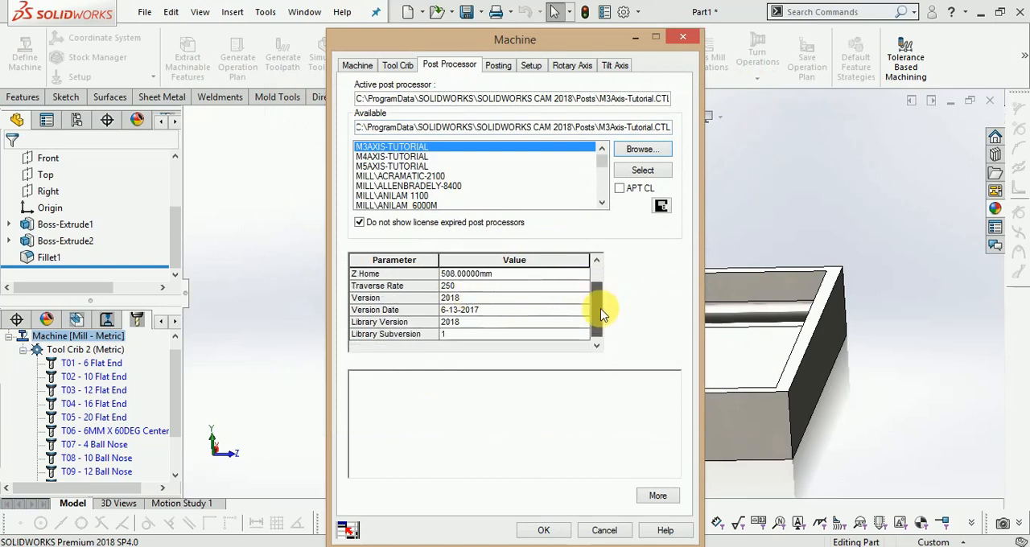
Check the posting, setup, rotary axis and tilt axis settings, and accept the machine definition
click(500, 66)
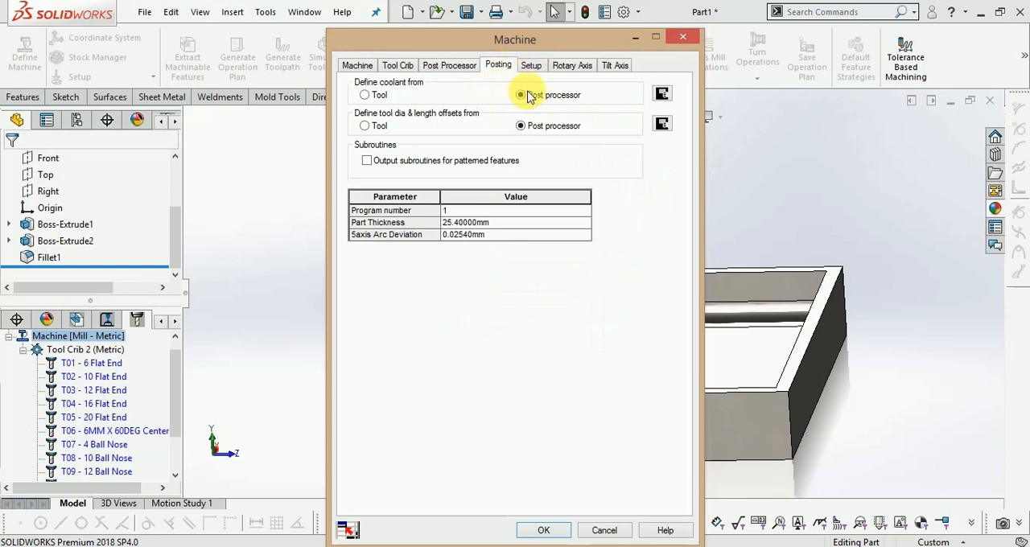
click(533, 66)
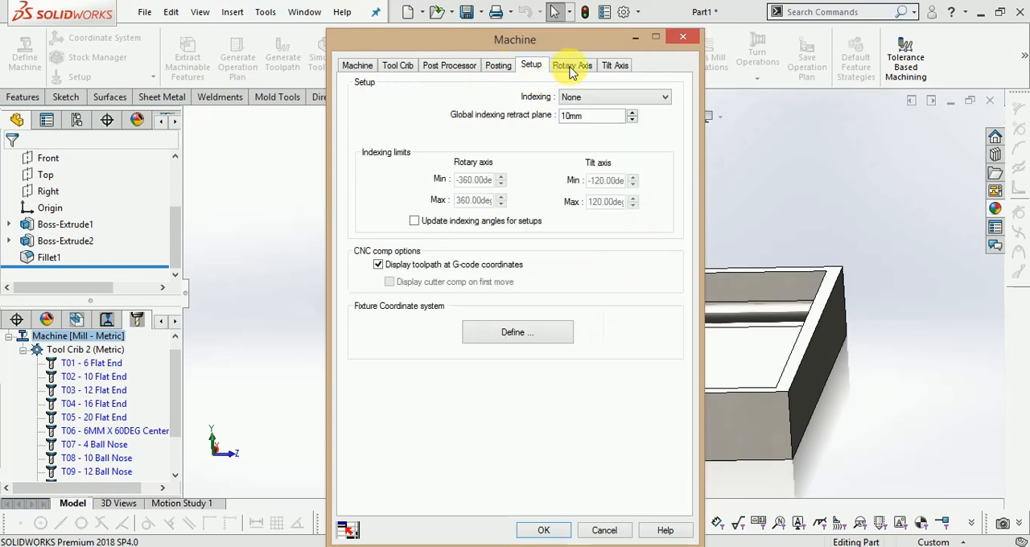
click(572, 66)
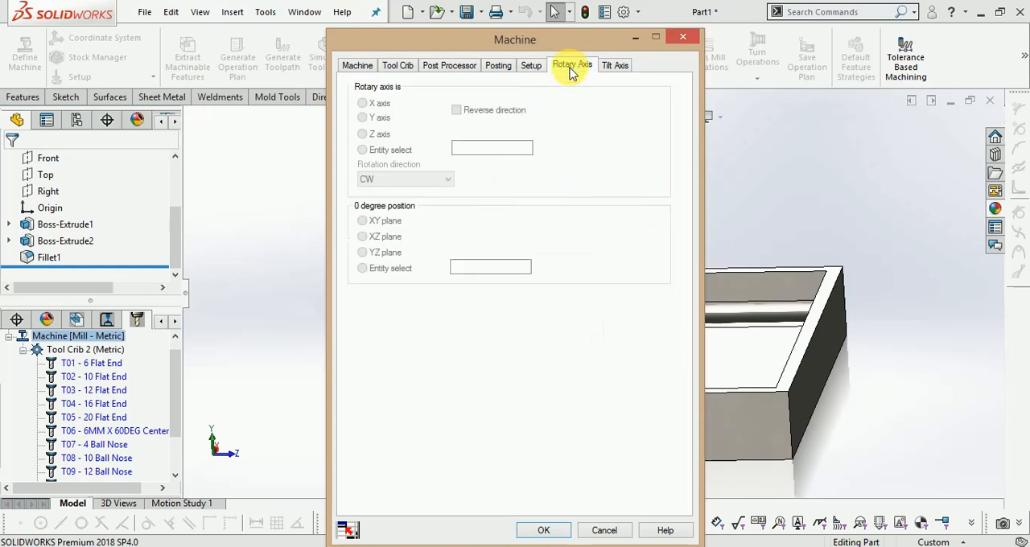
click(613, 66)
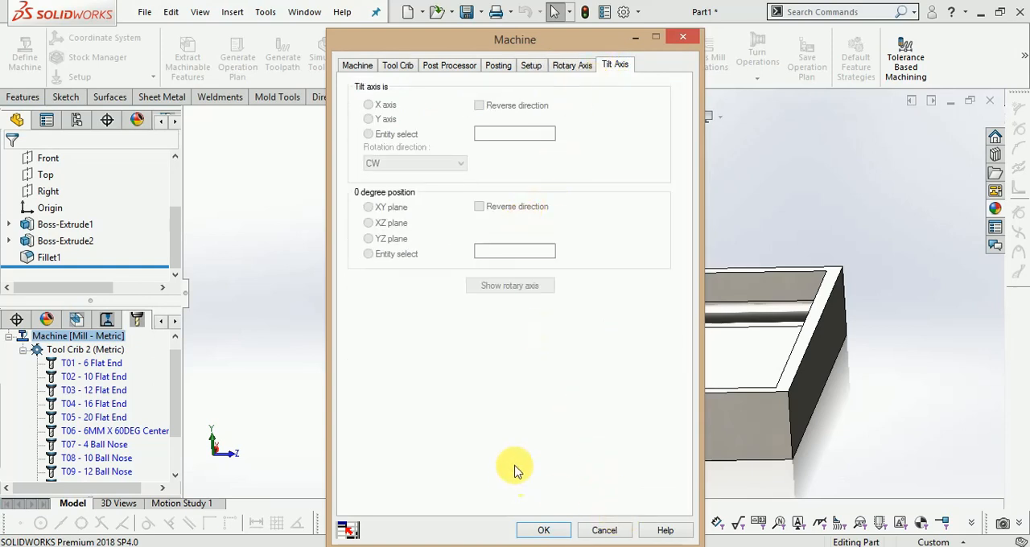
click(359, 68)
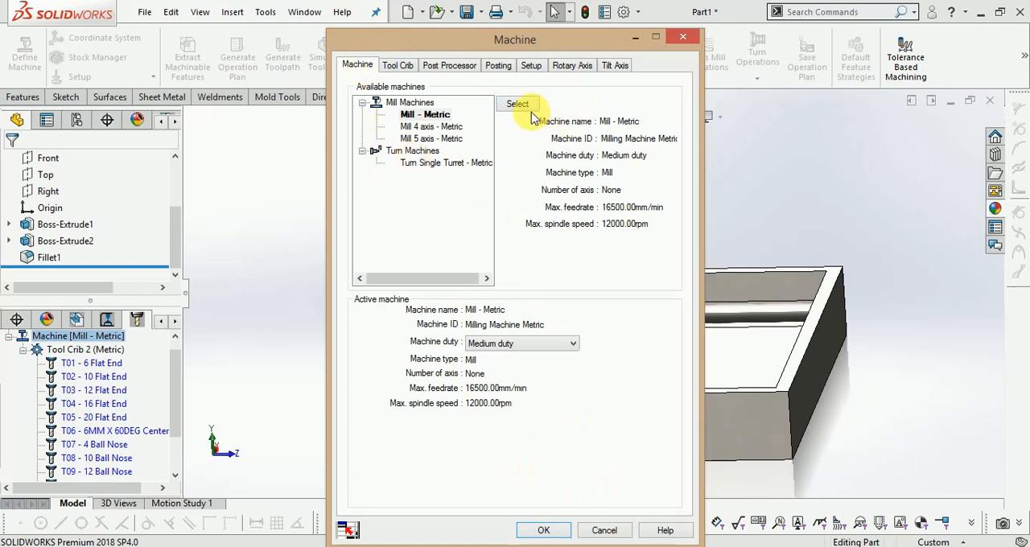
click(536, 531)
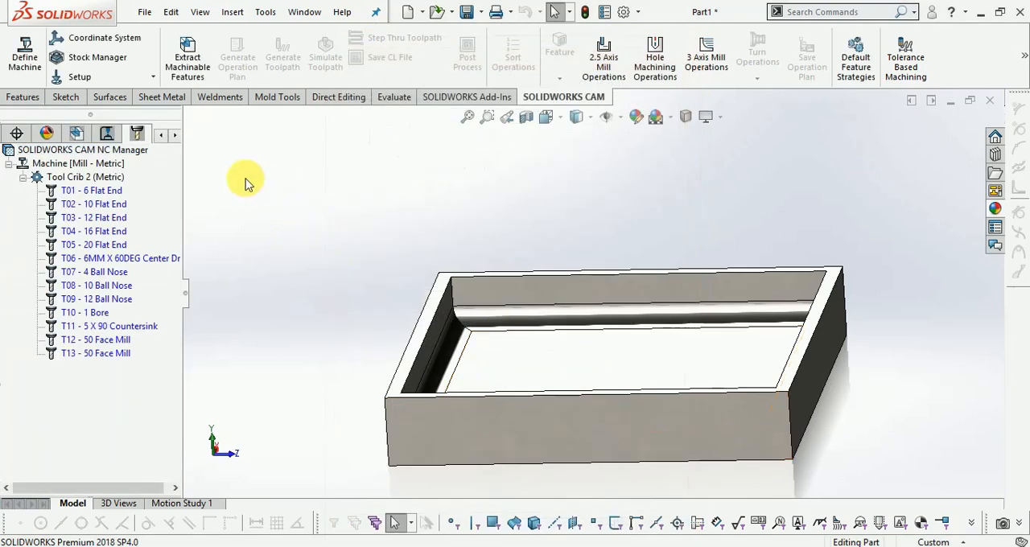
Define the fixture coordinate system with its Y axis taken from the tray's top rim face
click(108, 38)
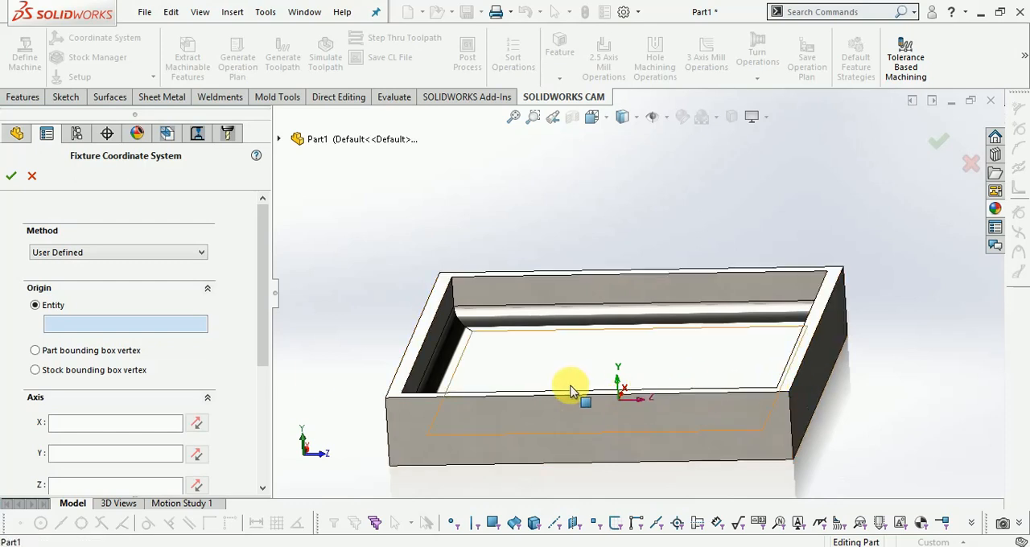
scroll(80, 414, down, 3)
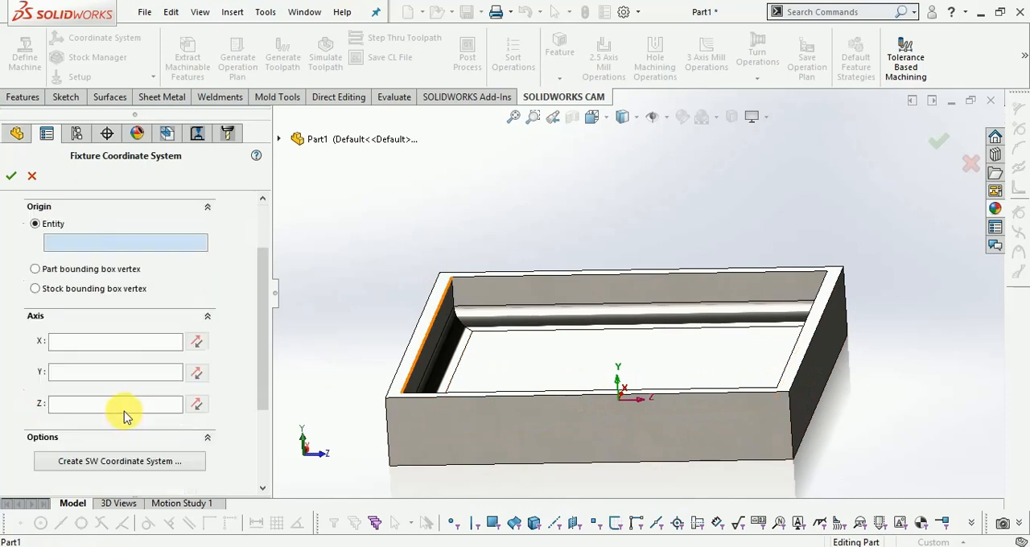
click(102, 375)
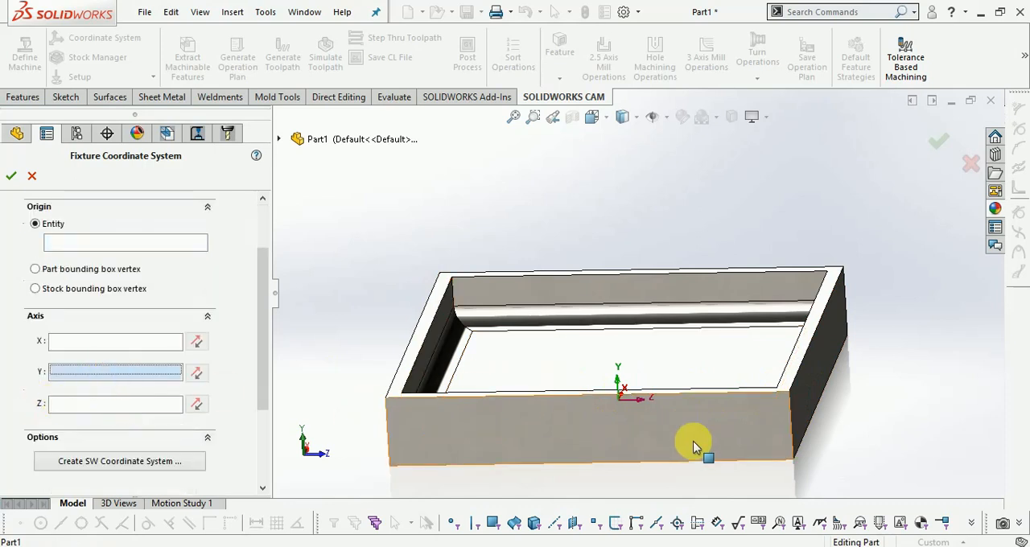
click(787, 390)
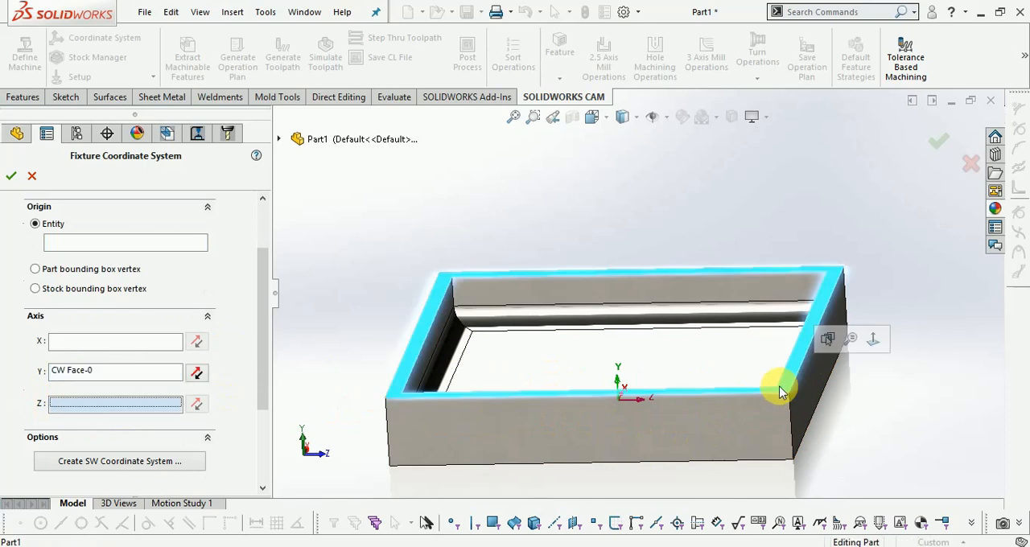
click(15, 178)
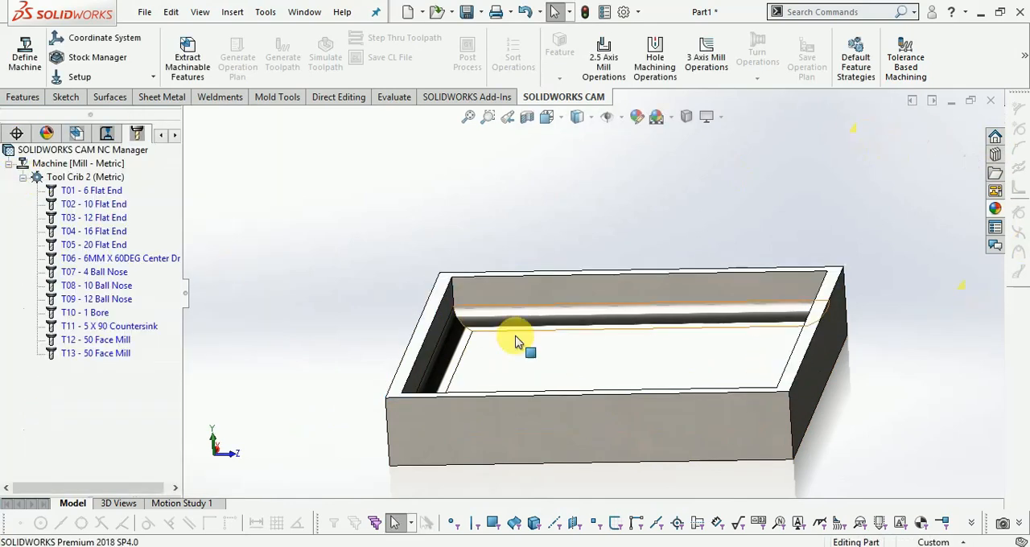
Reopen the fixture coordinate system and view the dialog for creating a SOLIDWORKS coordinate system without creating one
middle_drag(510, 322, 463, 334)
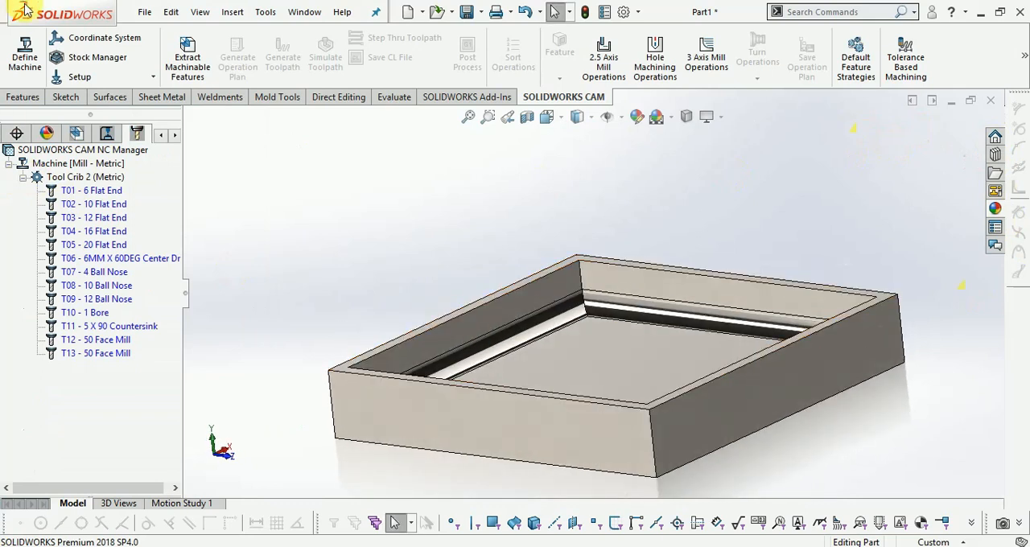
click(94, 39)
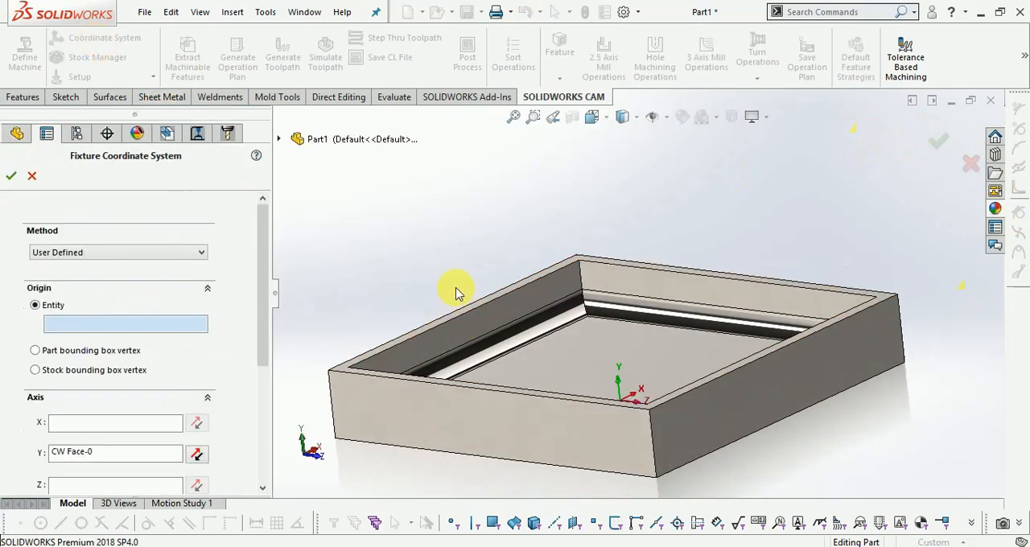
middle_drag(471, 289, 491, 285)
scroll(120, 447, down, 3)
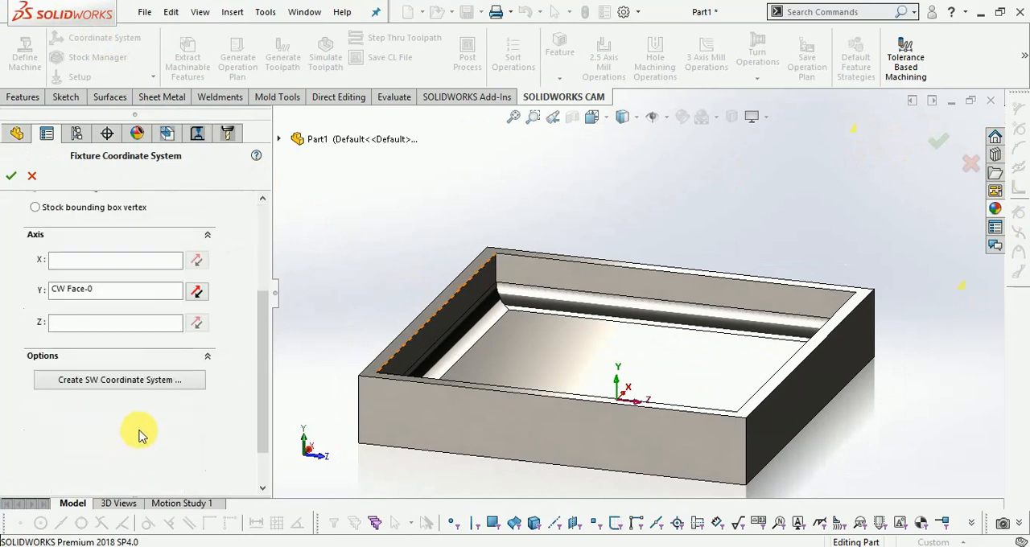
click(127, 386)
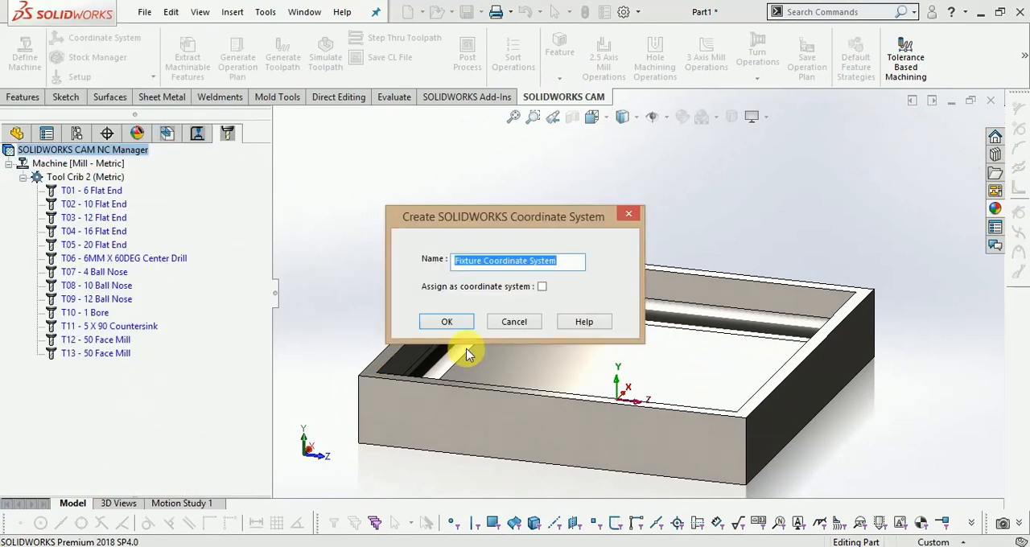
click(522, 322)
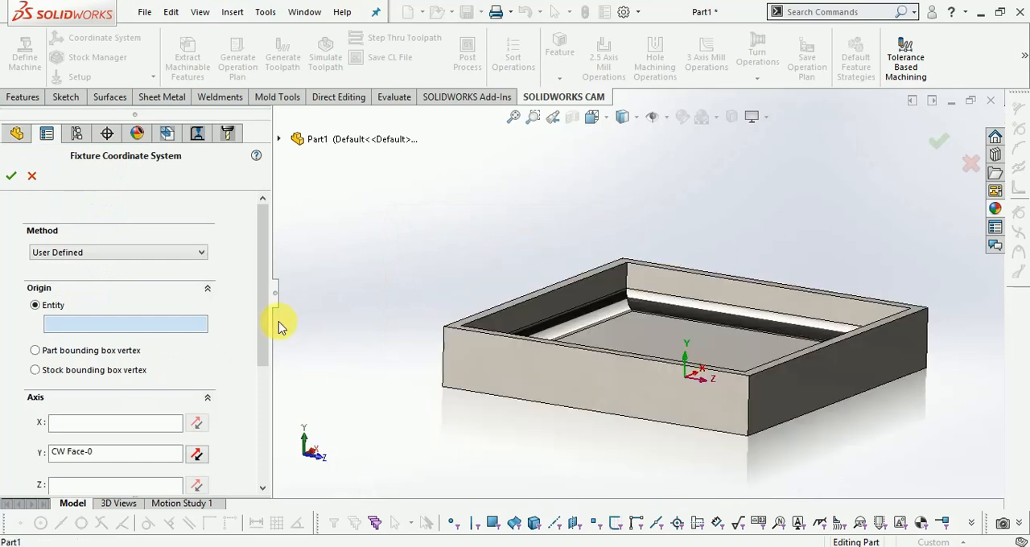
Place the fixture coordinate system's origin on the part bounding box vertex at the centre of the tray's top, and accept it
click(36, 351)
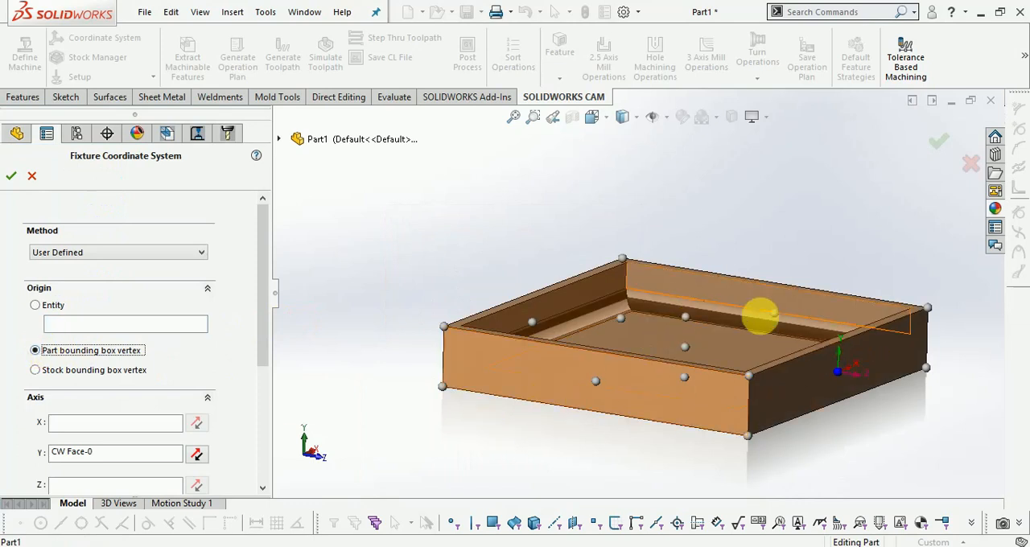
click(686, 319)
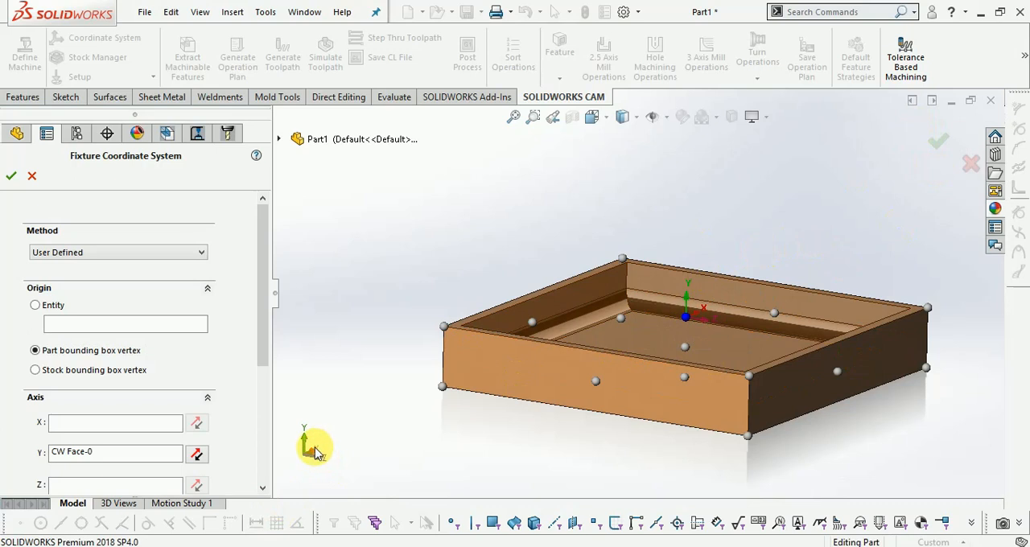
middle_drag(396, 459, 362, 485)
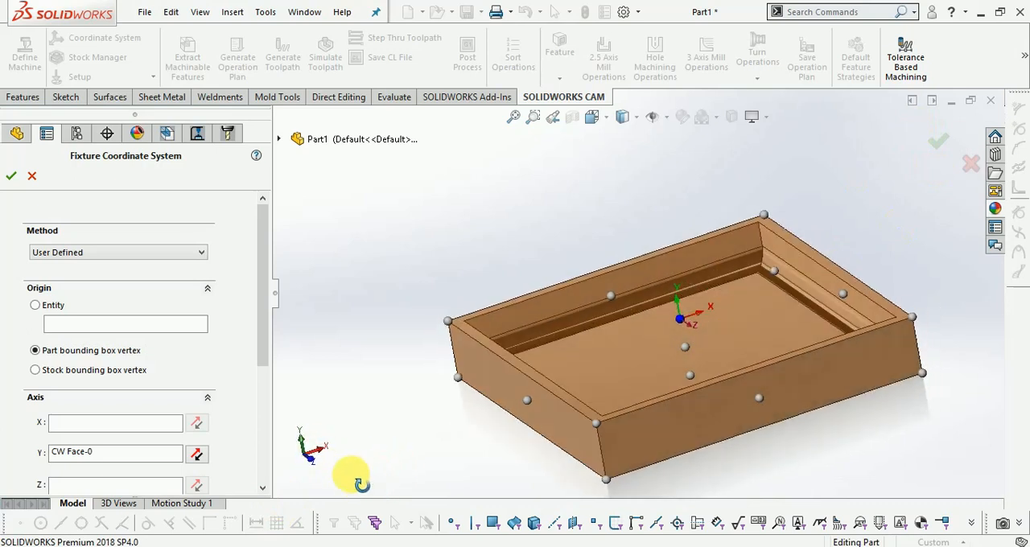
click(314, 465)
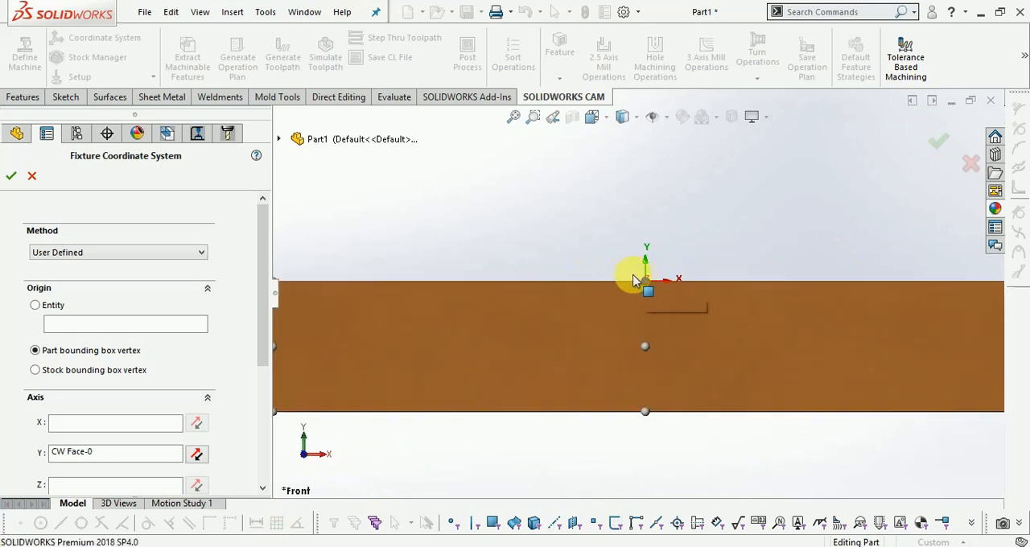
click(939, 145)
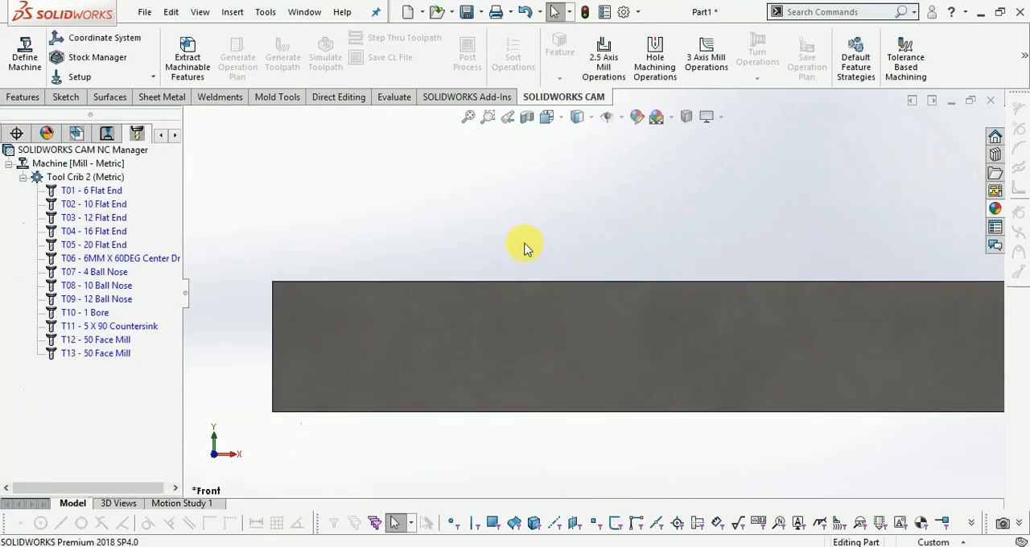
Review the stock settings and accept a 6061-T6 bounding box stock with 0 mm offsets
scroll(443, 225, up, 3)
middle_drag(470, 256, 499, 296)
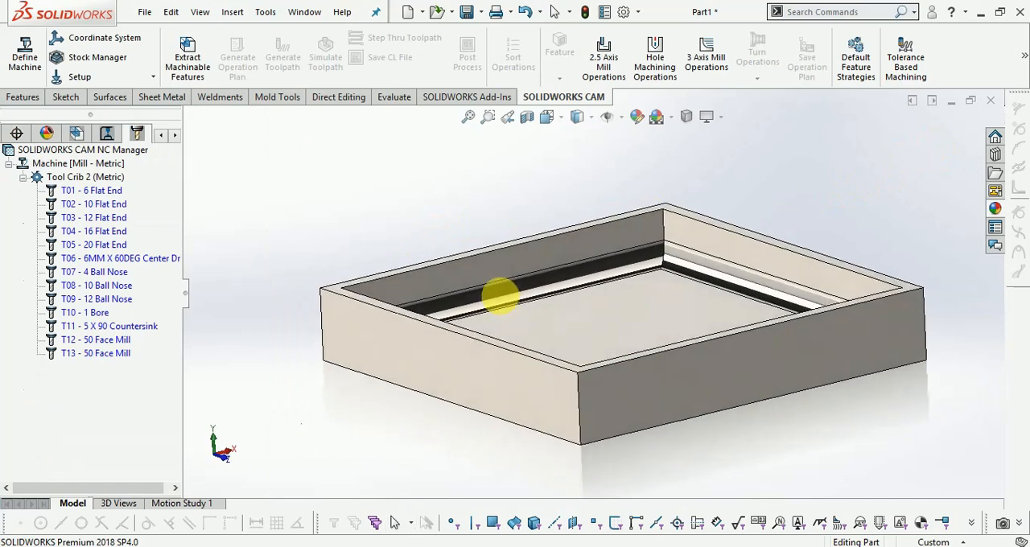
click(84, 57)
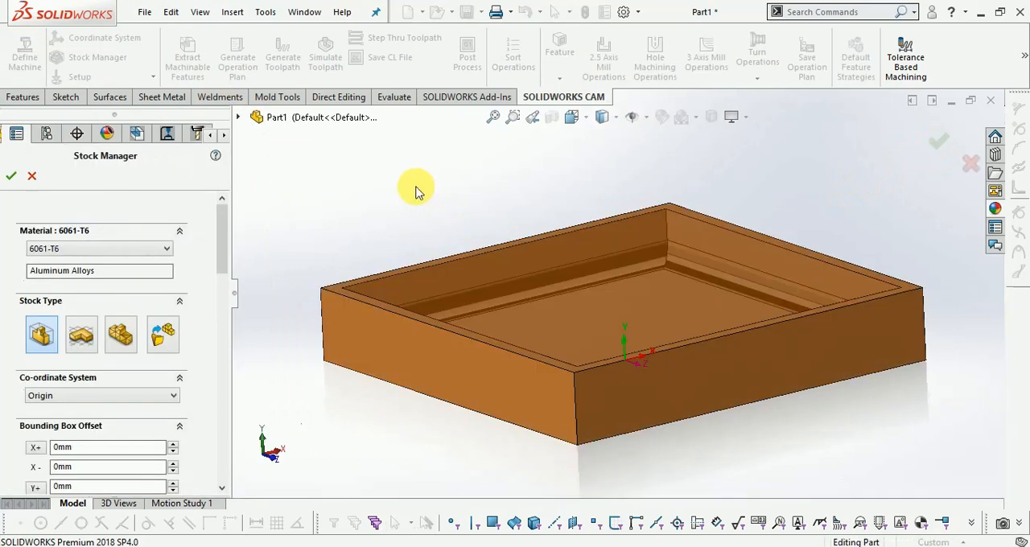
middle_drag(435, 202, 462, 217)
scroll(440, 199, down, 1)
scroll(462, 203, up, 1)
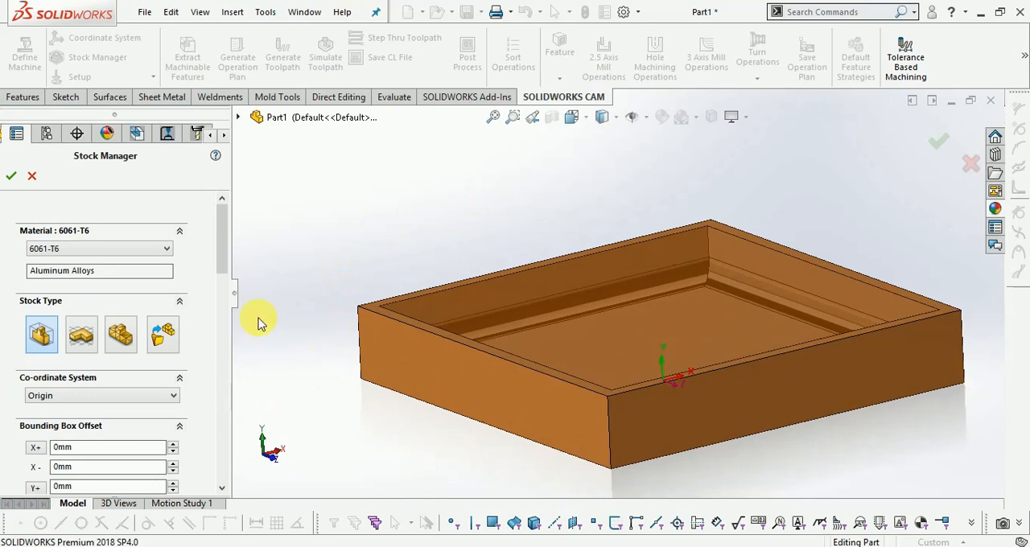
drag(223, 256, 246, 247)
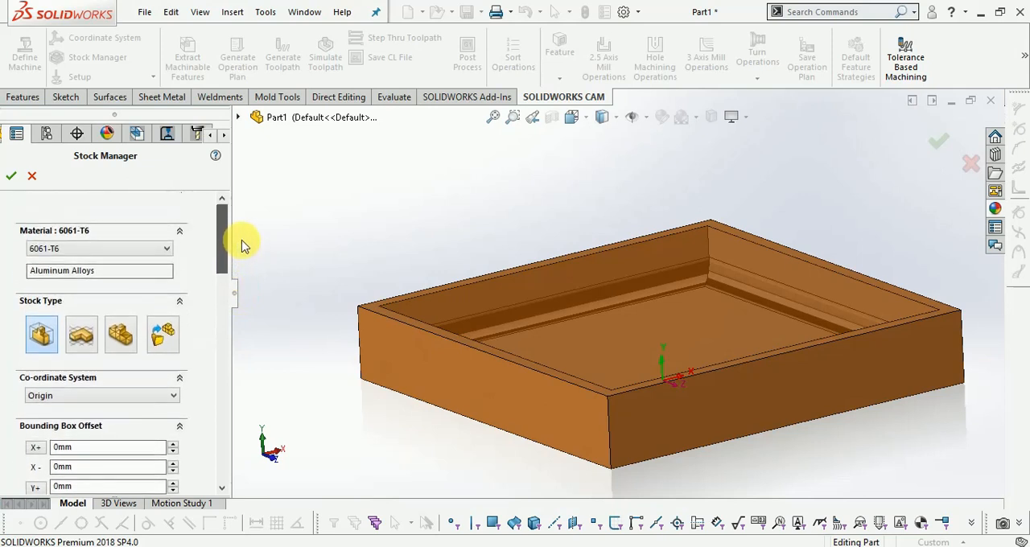
click(12, 177)
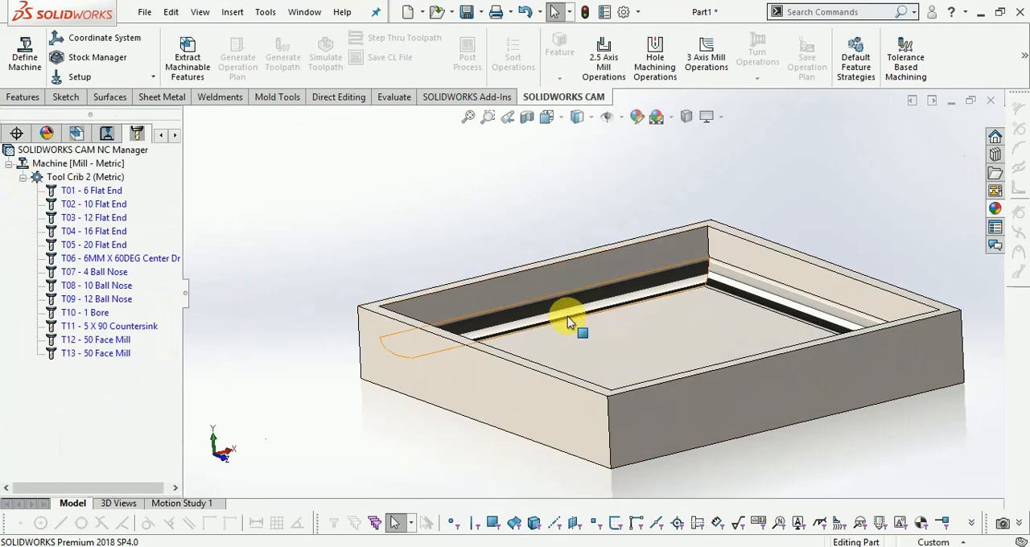
Extract the tray's machinable features
click(80, 77)
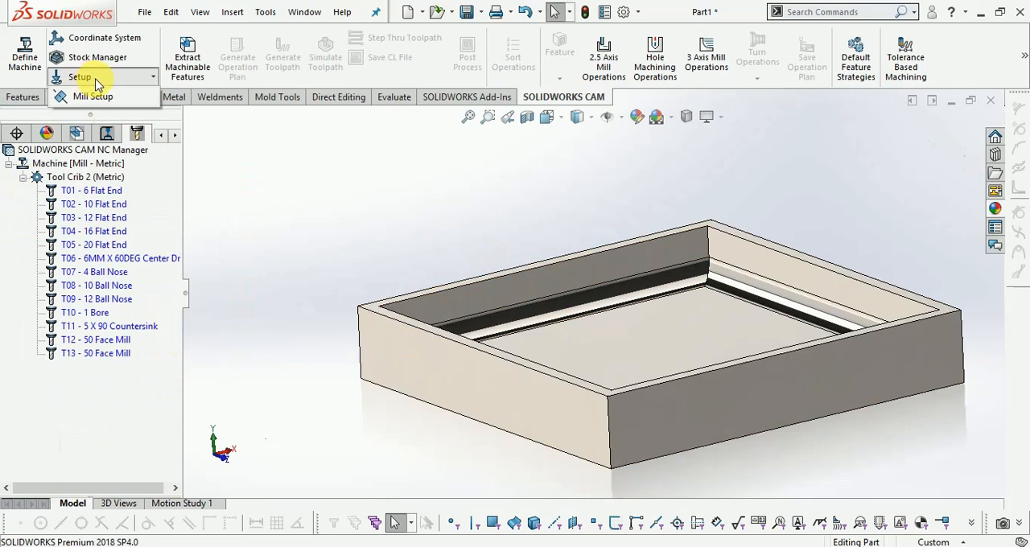
click(241, 178)
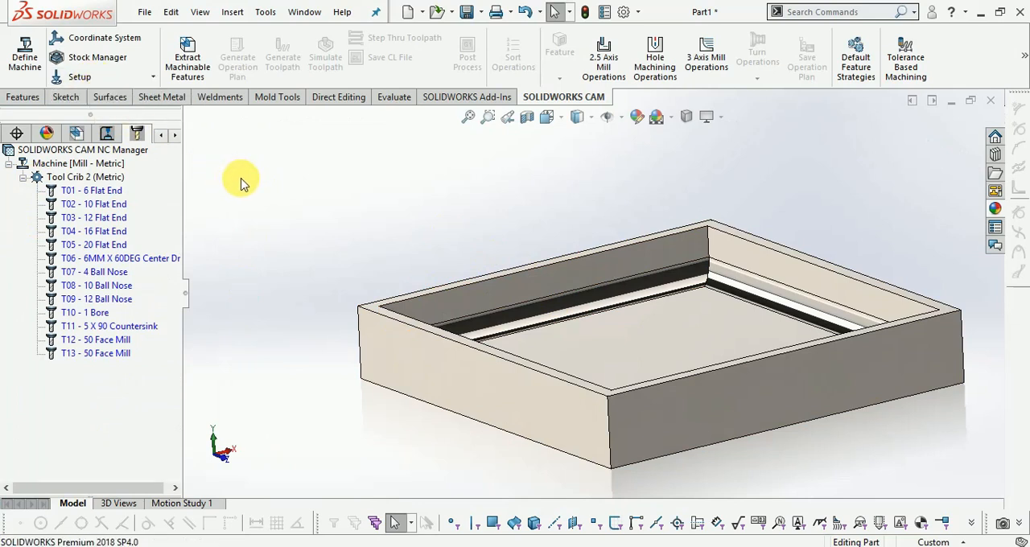
click(189, 63)
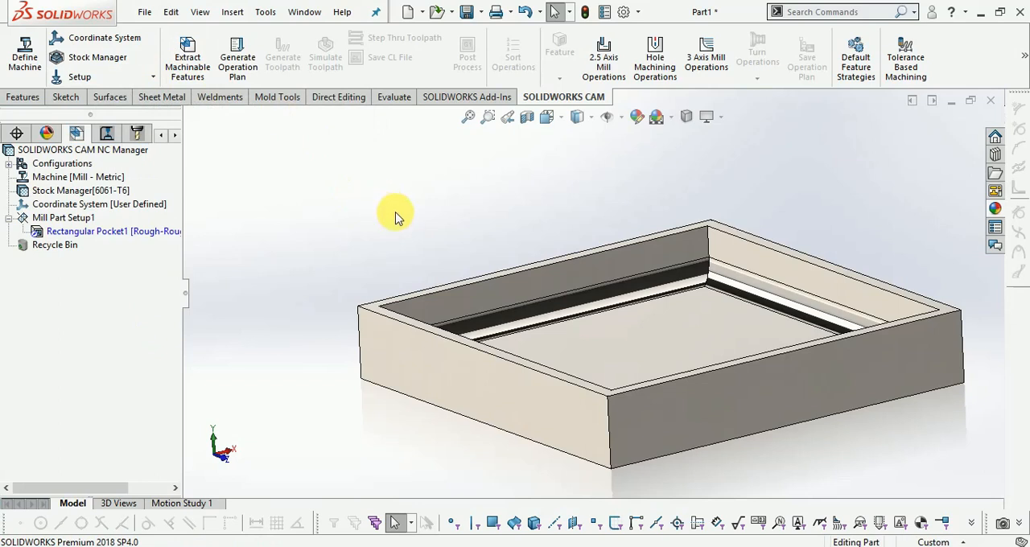
Generate the operation plan and the toolpaths for the tray's rectangular pocket
scroll(290, 193, up, 2)
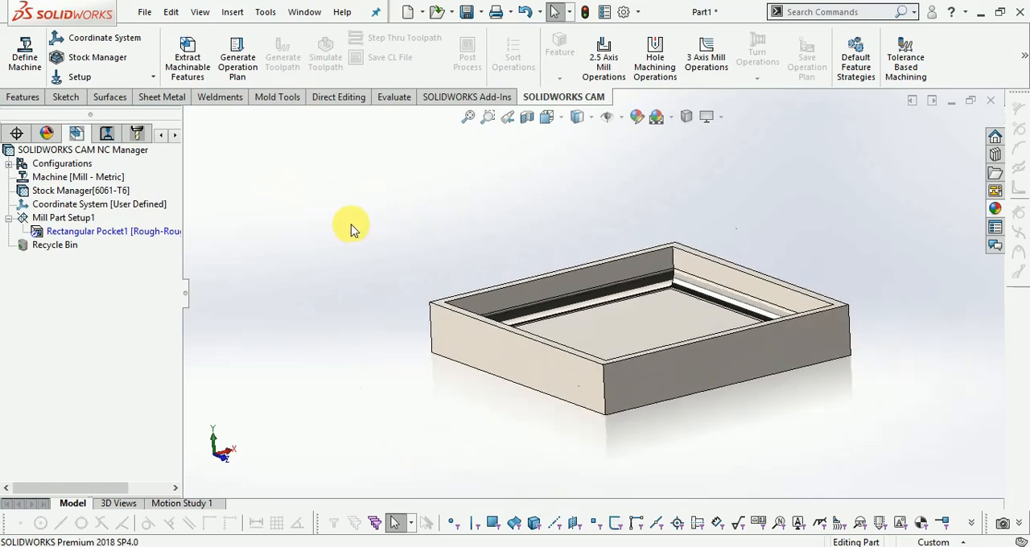
scroll(709, 354, down, 2)
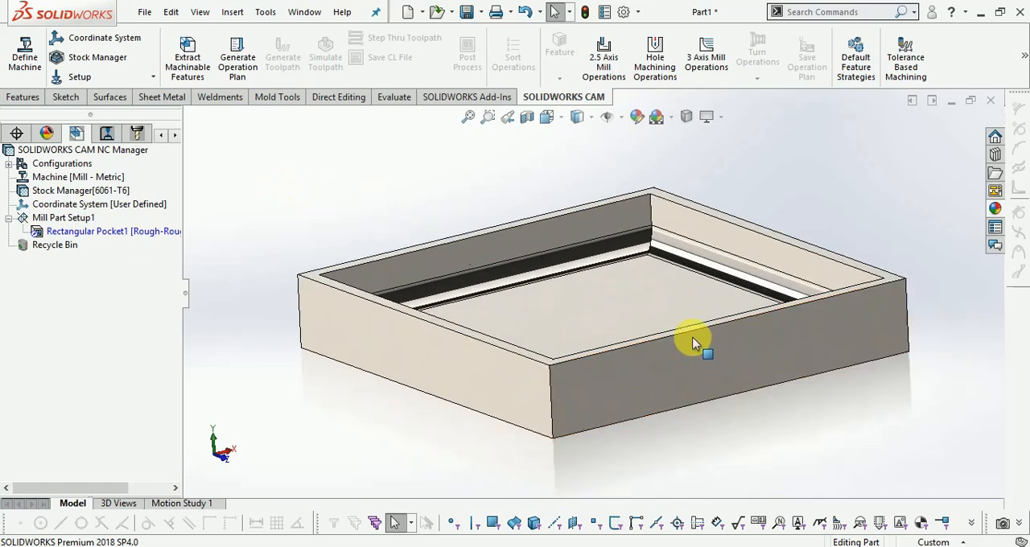
click(240, 70)
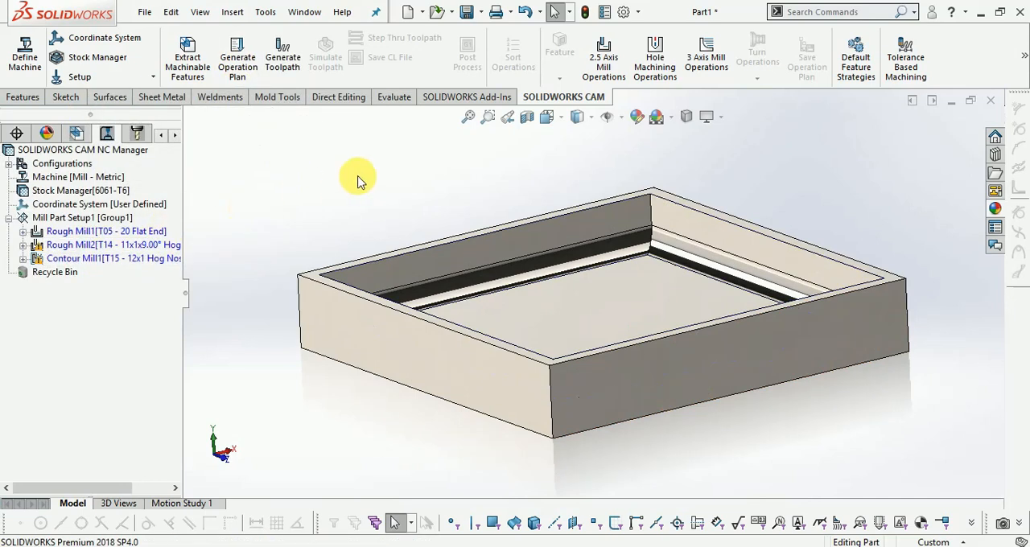
click(283, 68)
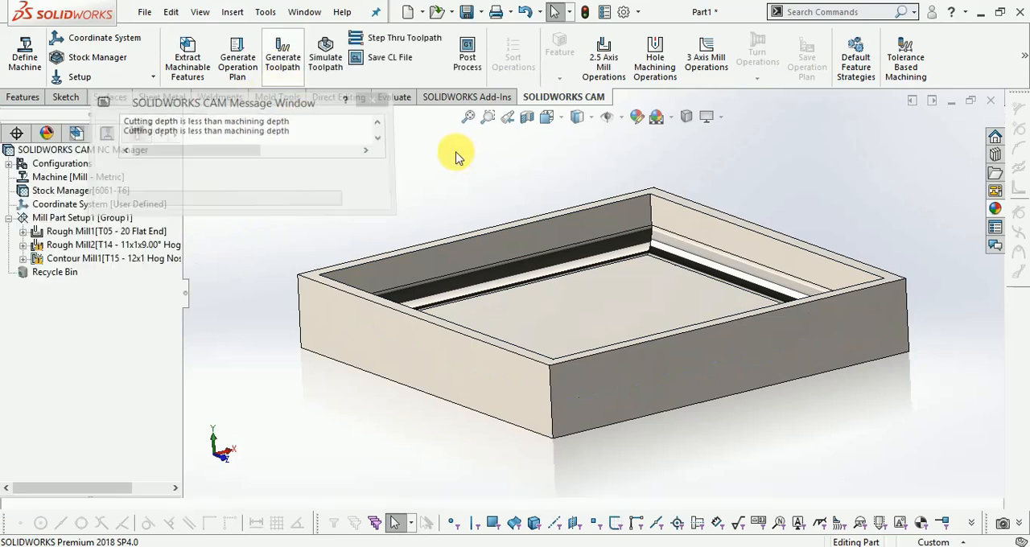
Examine the tools in the tool crib and the toolpaths of the pocket's milling operations
mouse_move(424, 304)
middle_down()
mouse_move(452, 302)
mouse_move(413, 291)
middle_up()
click(136, 134)
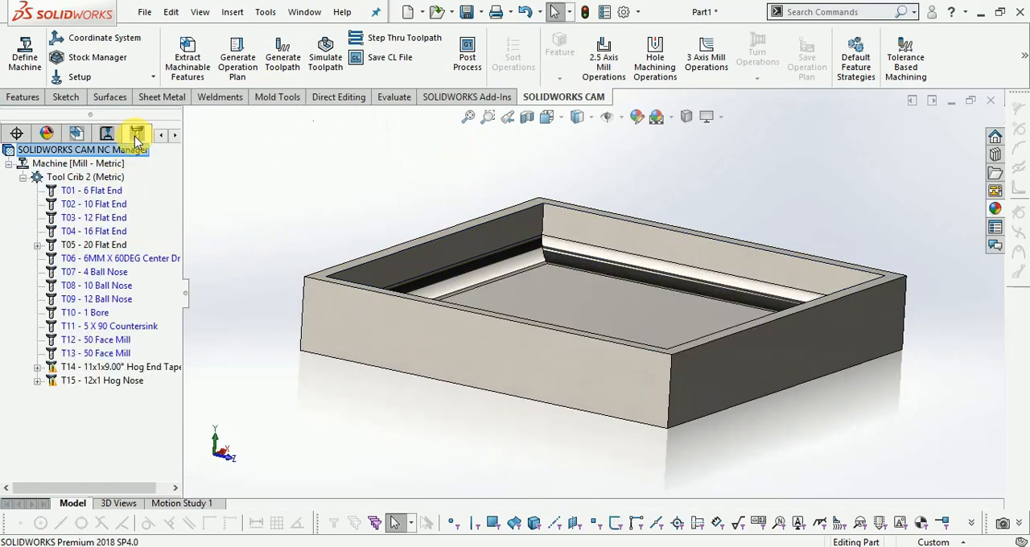
click(103, 134)
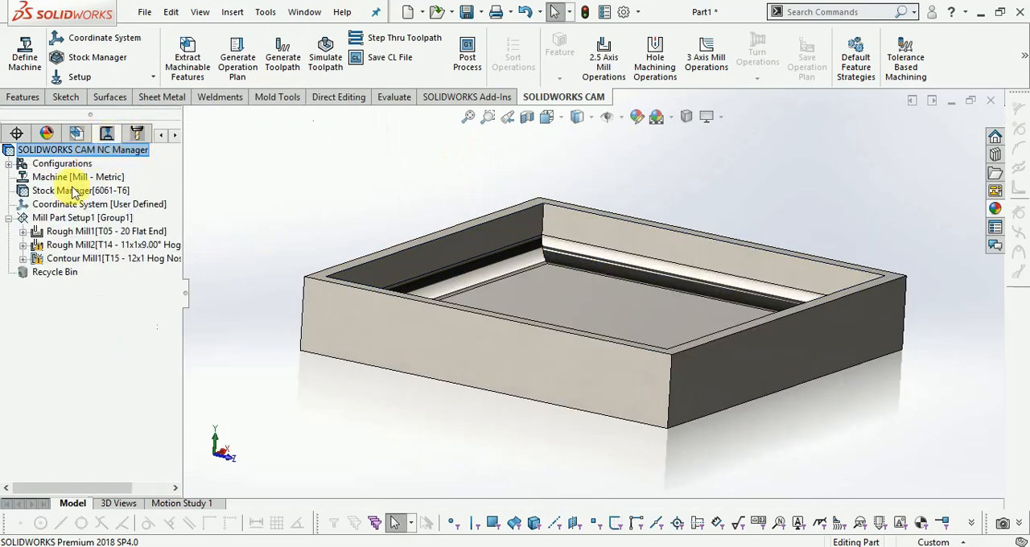
click(68, 233)
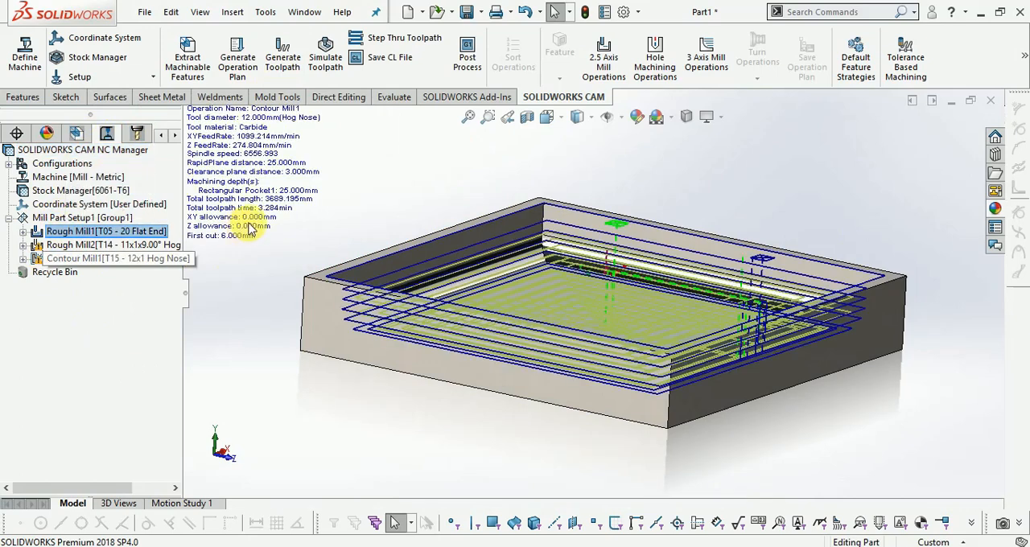
middle_drag(314, 445, 876, 314)
scroll(875, 310, up, 1)
click(61, 233)
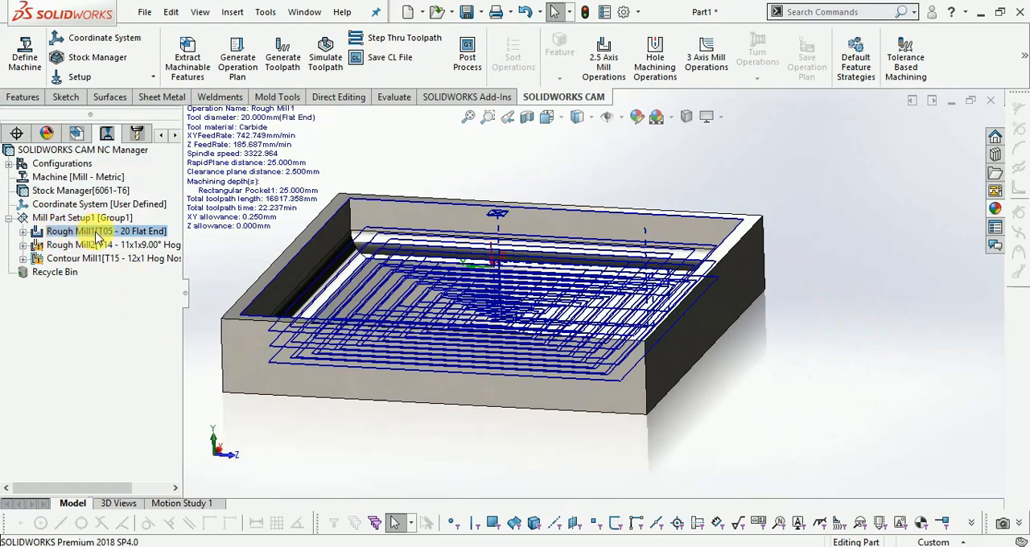
Review the first roughing operation's 20 mm flat end tool, feeds and speeds, roughing, feature, posting and optimization parameters
double_click(96, 234)
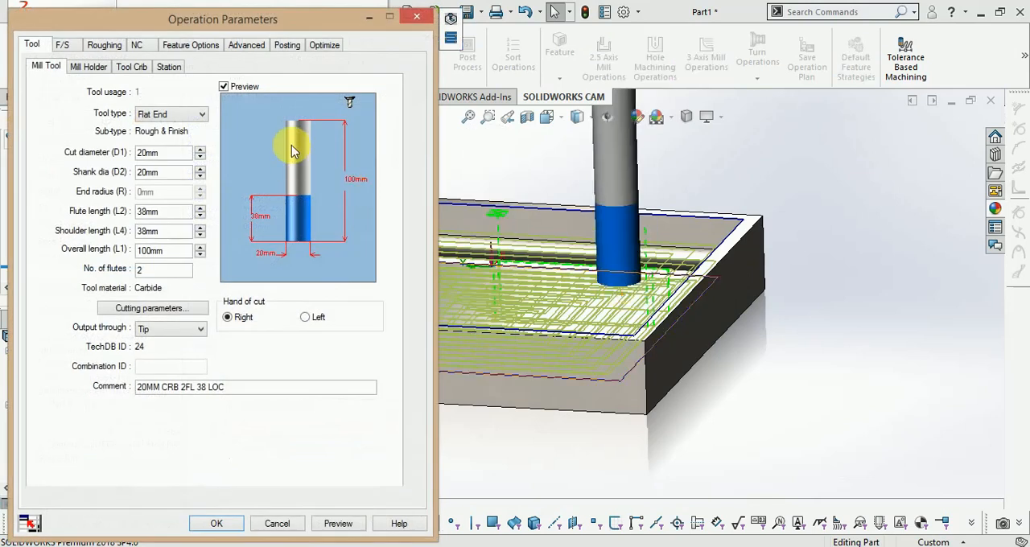
scroll(737, 296, up, 4)
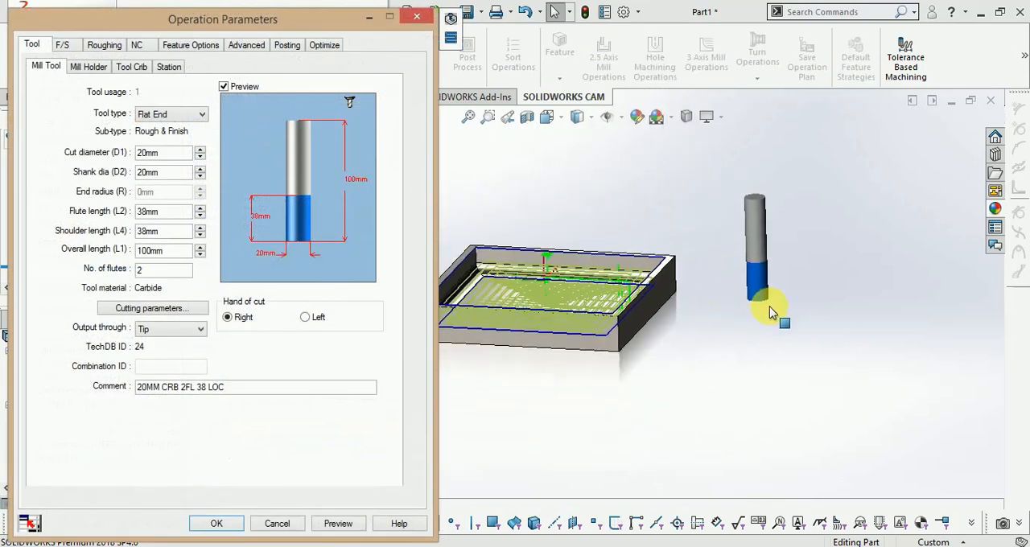
scroll(575, 306, down, 5)
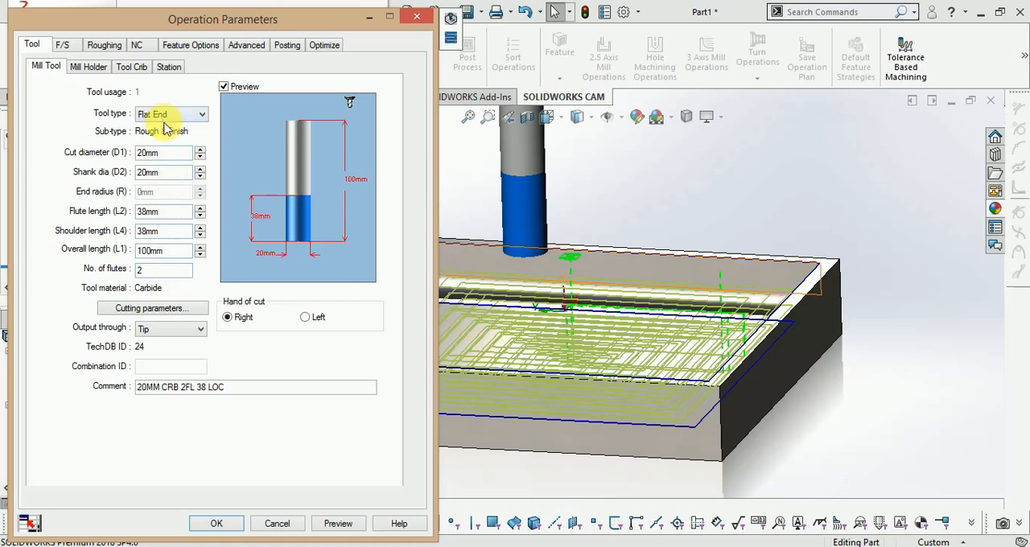
click(64, 49)
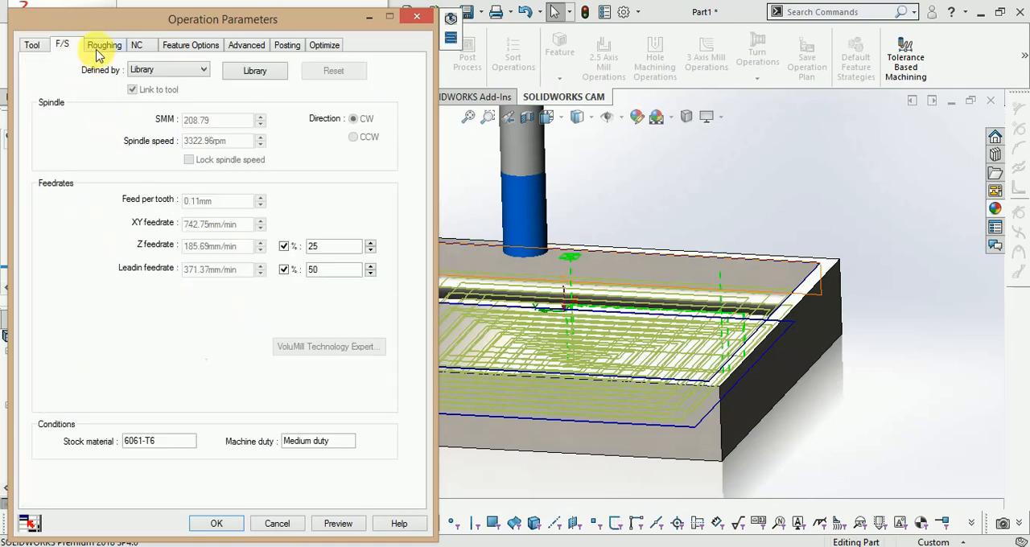
click(99, 49)
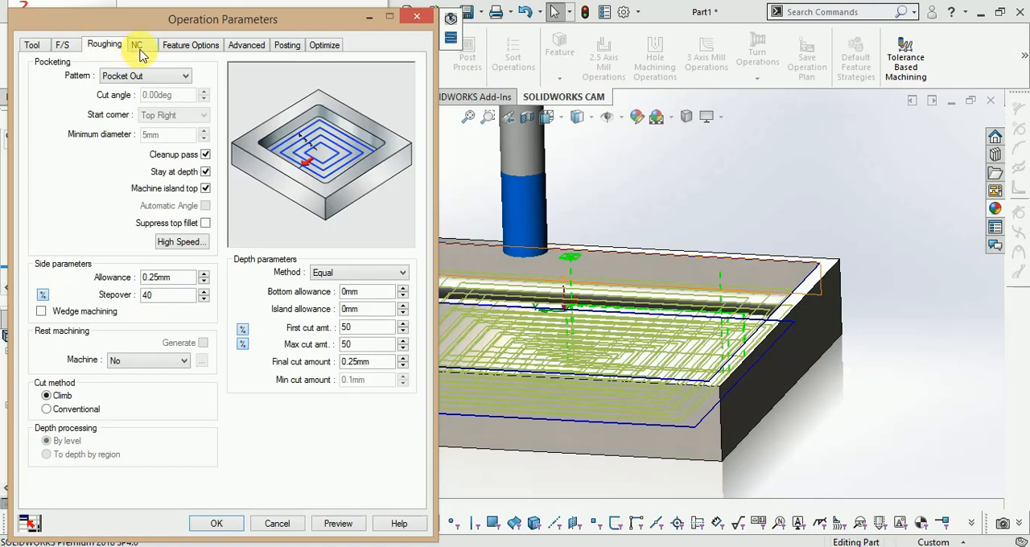
click(137, 44)
click(190, 44)
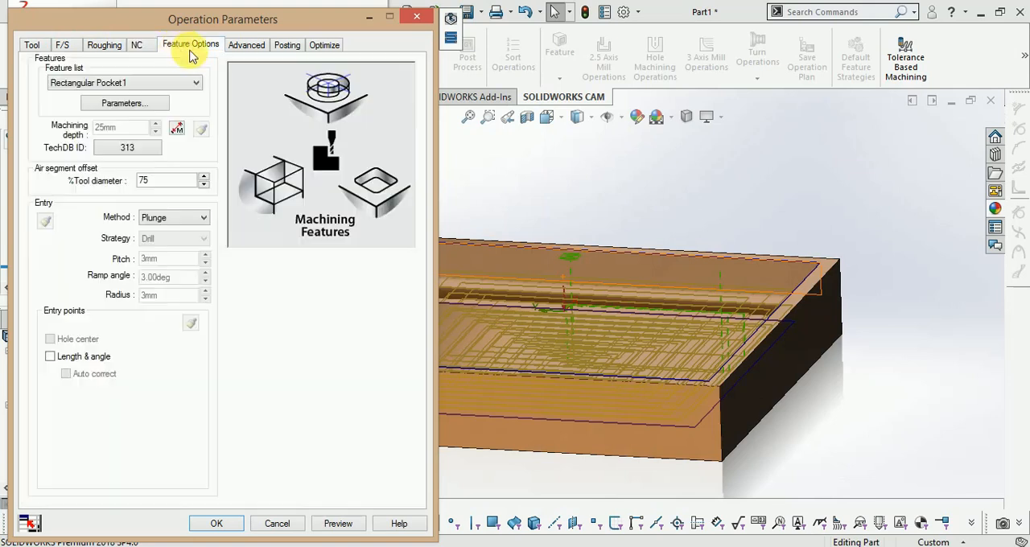
click(244, 47)
click(282, 46)
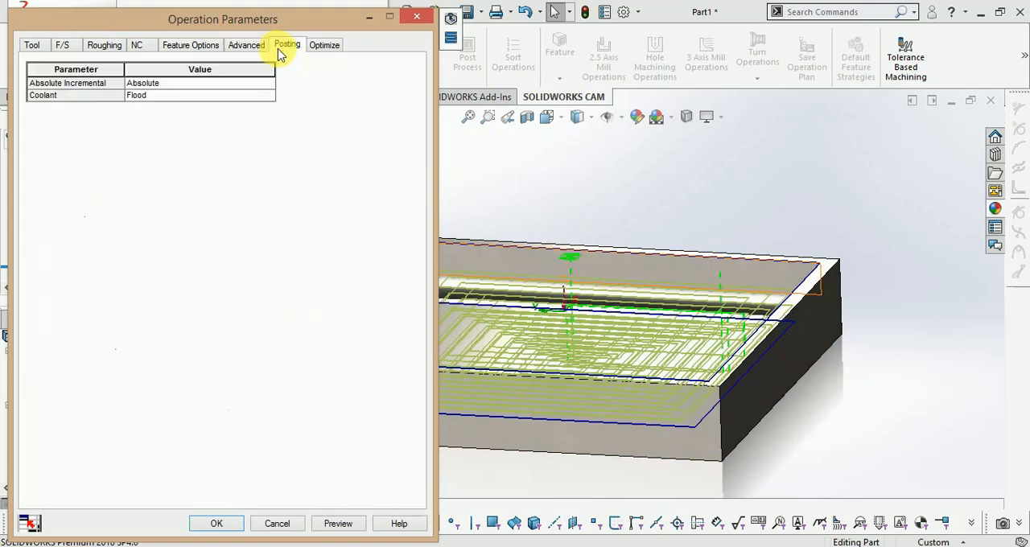
click(323, 48)
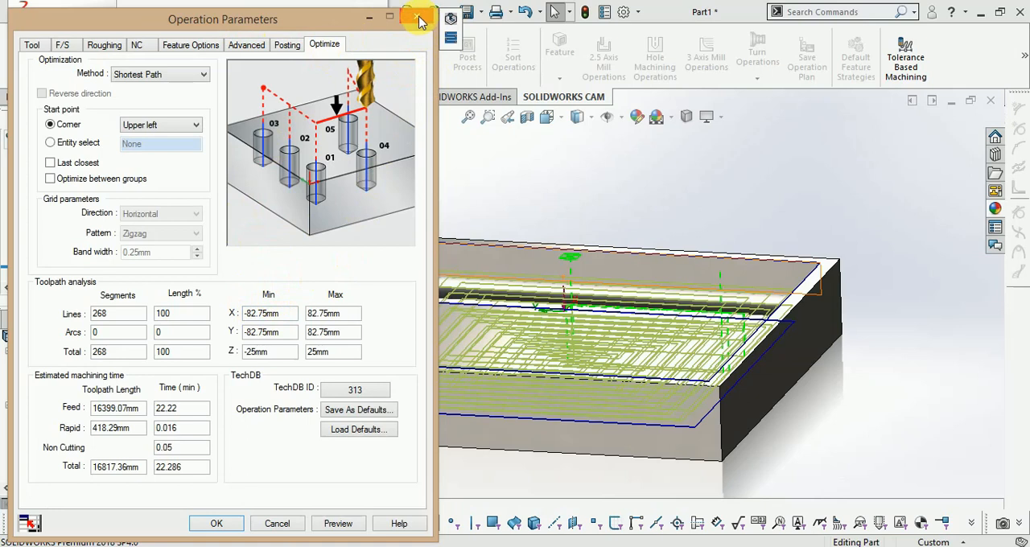
click(36, 45)
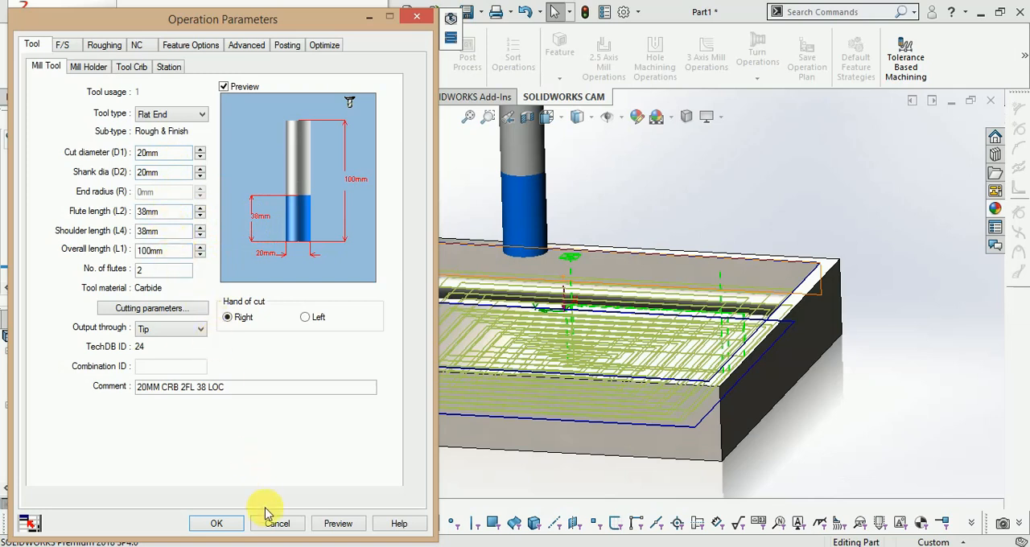
click(217, 524)
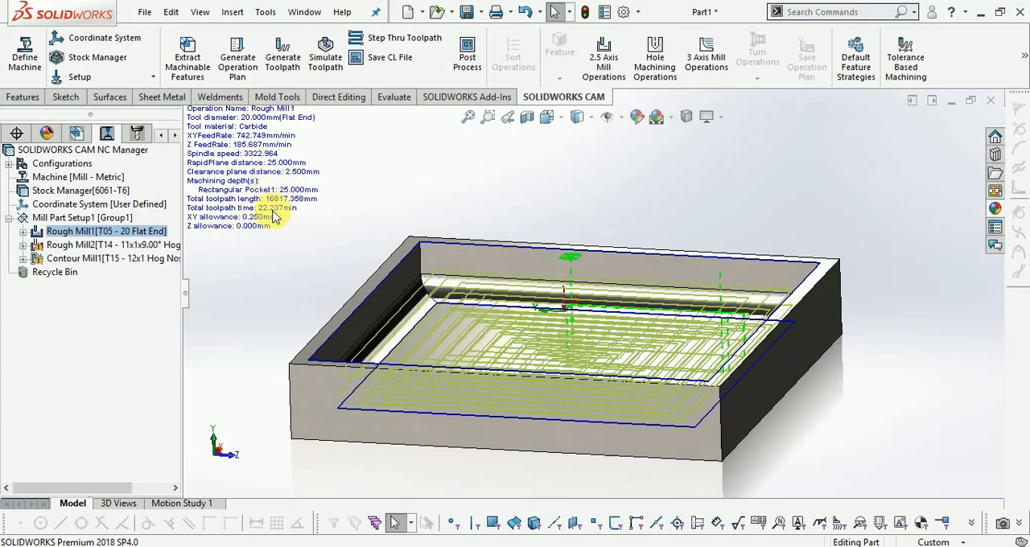
Regenerate the toolpath of the Rough Mill1 operation
mouse_move(63, 246)
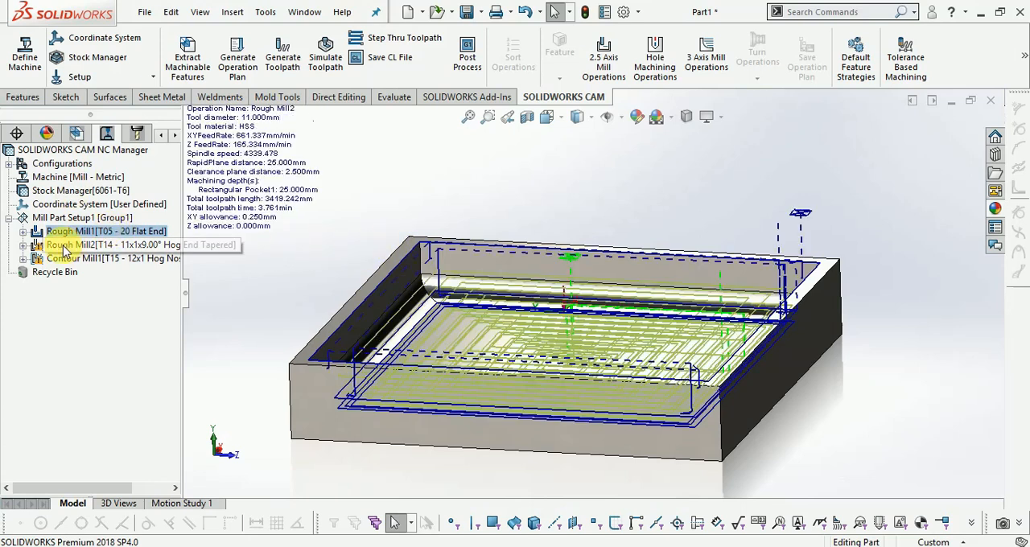
right_click(81, 233)
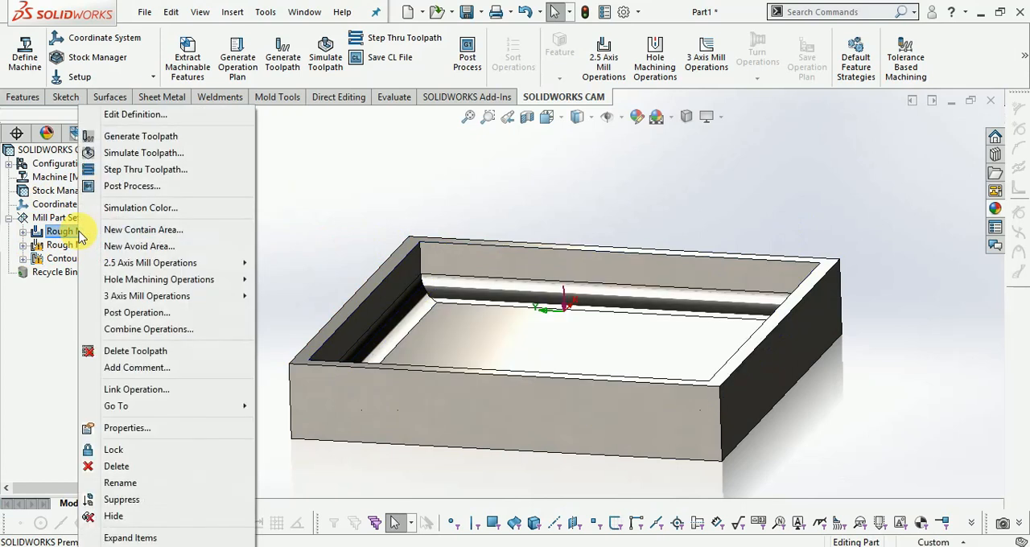
click(114, 137)
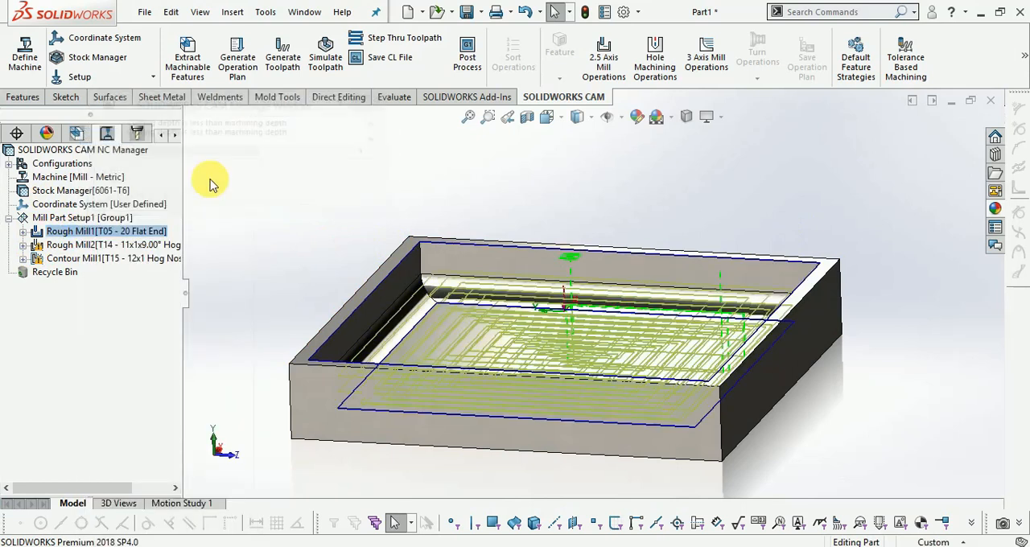
Simulate the material removal of all the pocket's milling operations through to the end, raising the playback speed to maximum
click(325, 56)
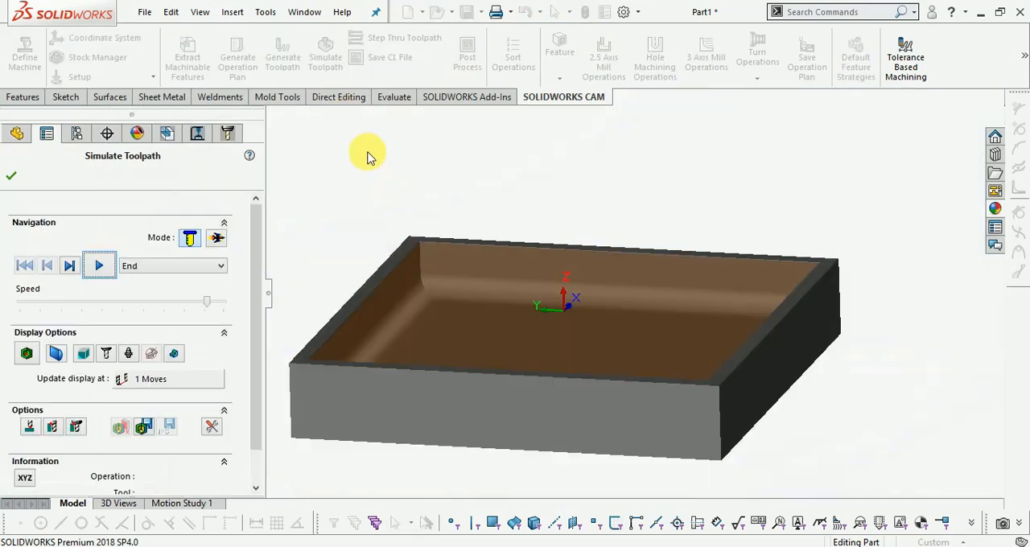
click(99, 268)
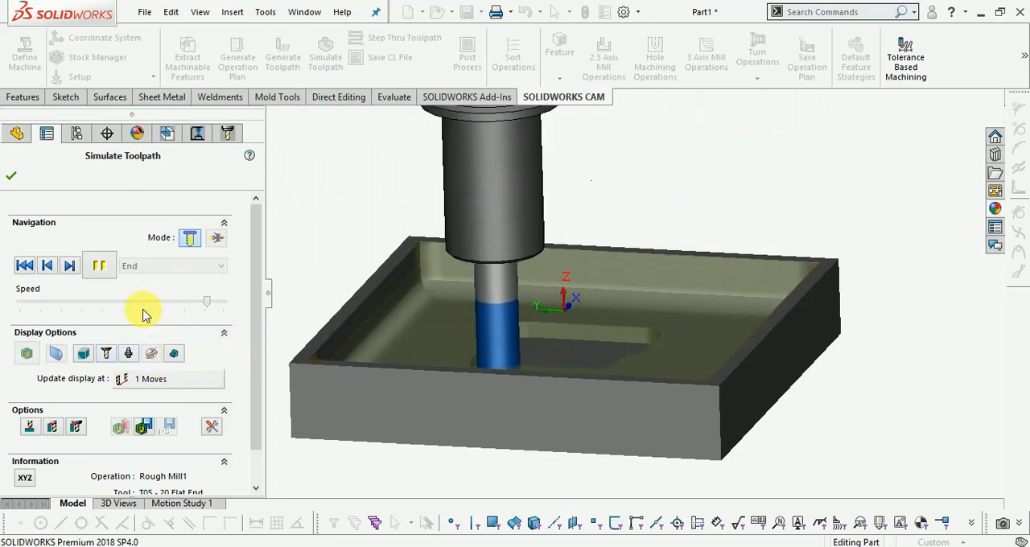
drag(206, 305, 224, 303)
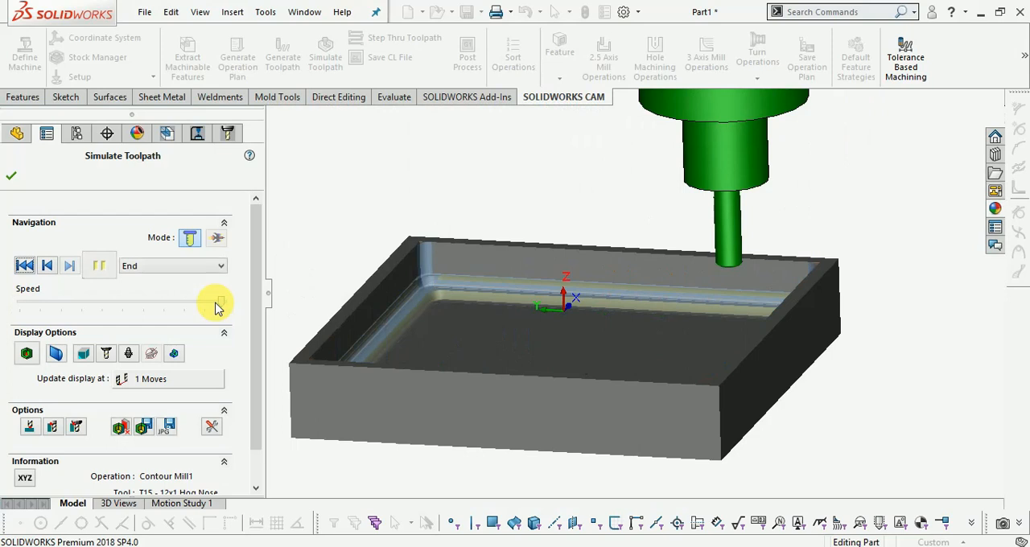
click(20, 176)
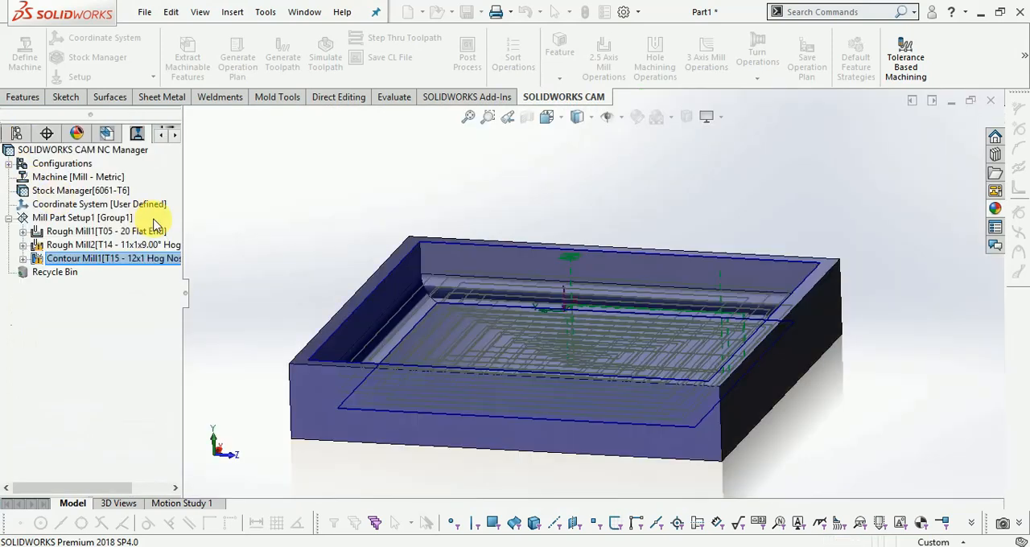
Inspect the tapered hog nose tool's dimensions in the Rough Mill2 operation parameters without changing them
click(96, 245)
mouse_move(151, 260)
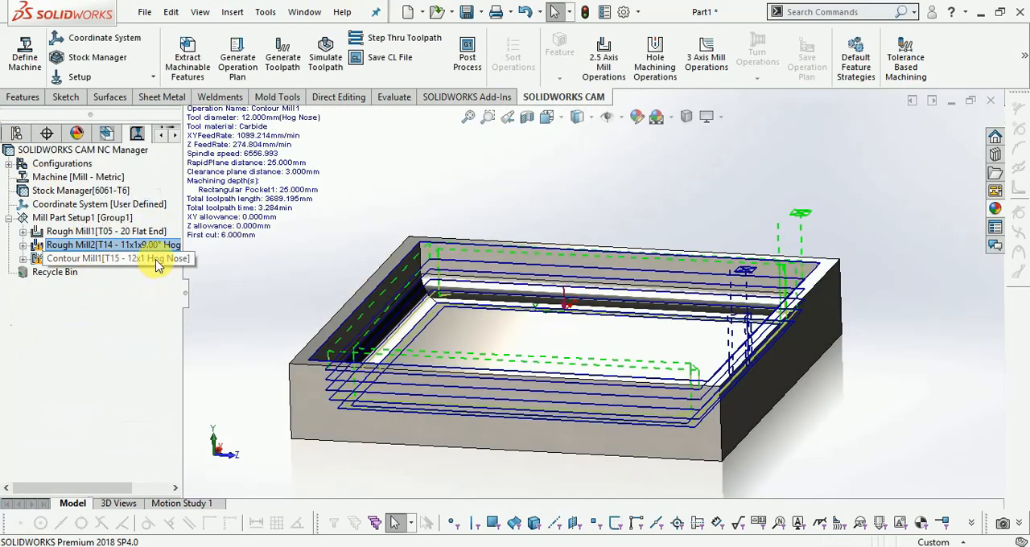
drag(192, 317, 241, 309)
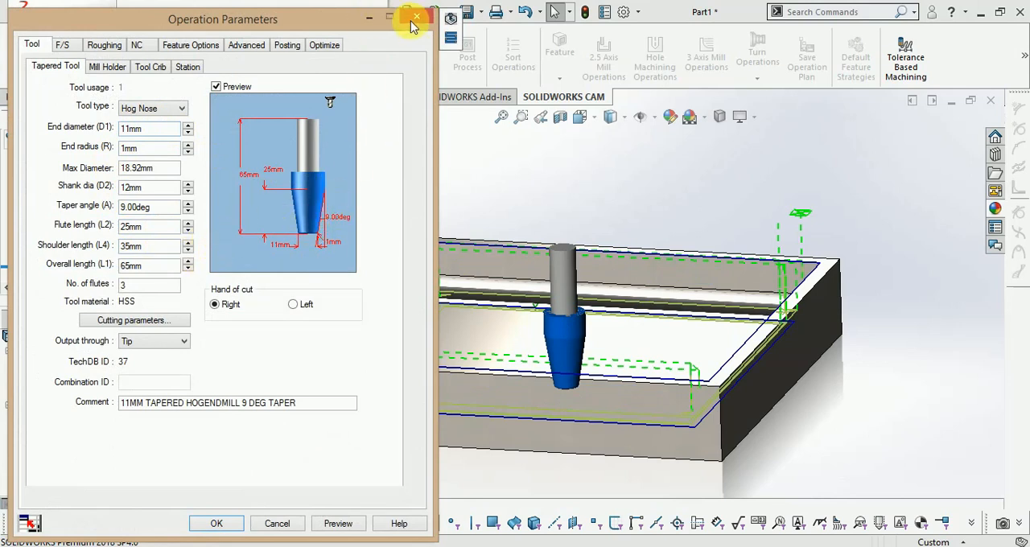
click(277, 524)
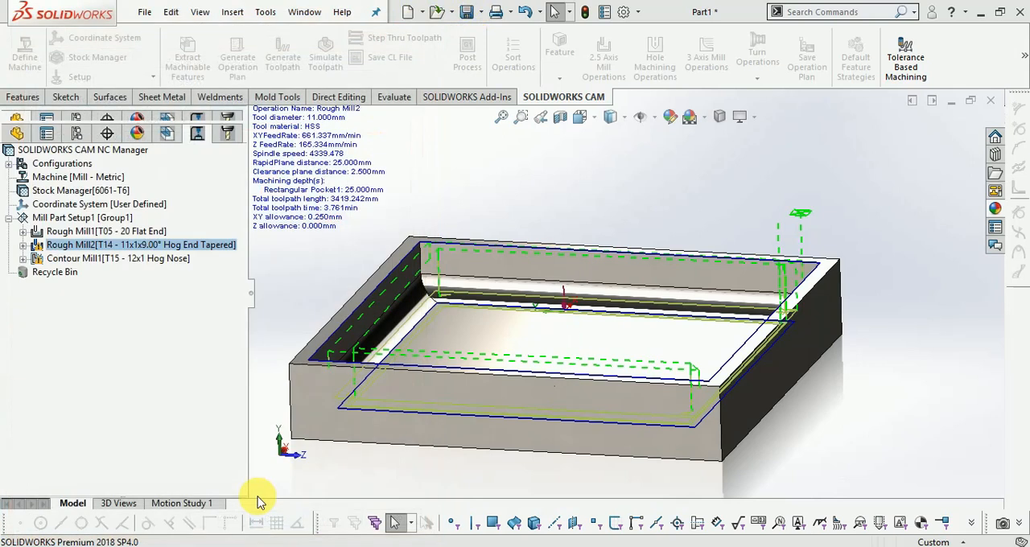
Inspect the 12 mm hog nose tool of the Contour Mill1 operation, including a close view of its end radius
click(93, 260)
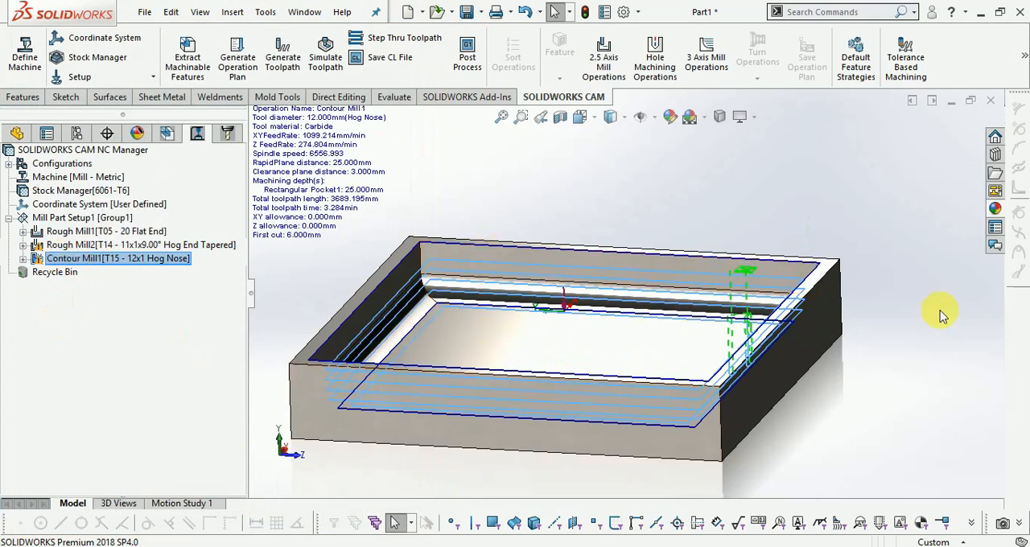
double_click(156, 259)
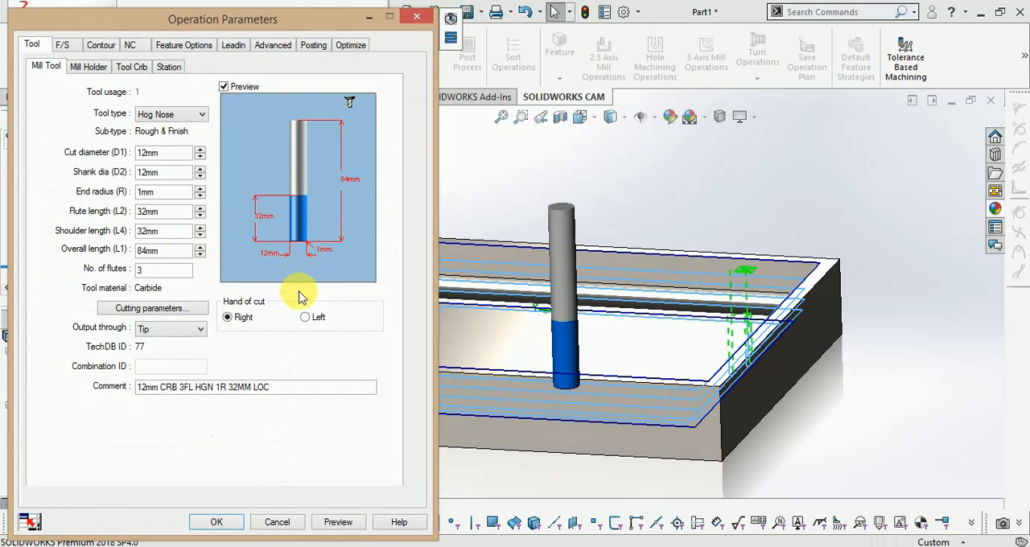
scroll(315, 246, up, 5)
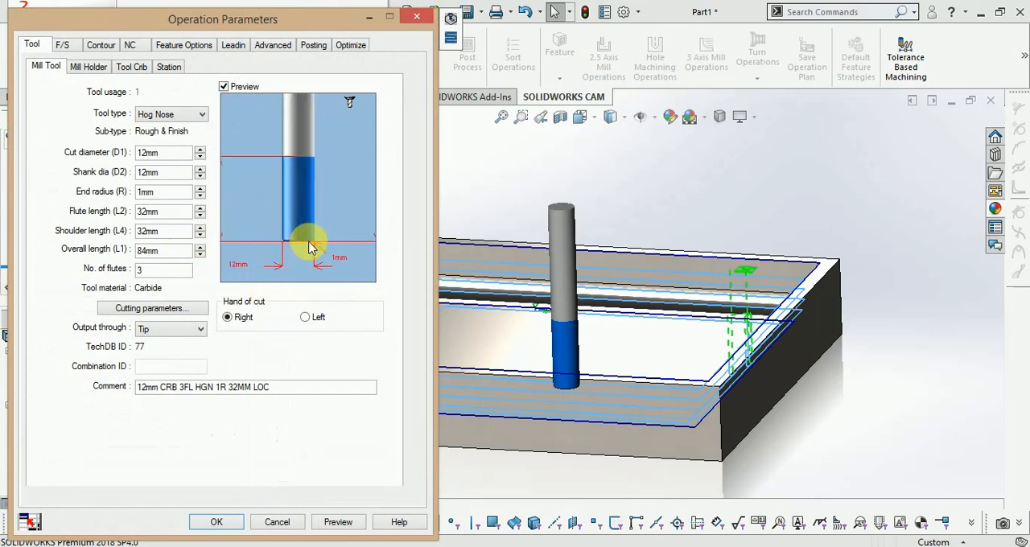
scroll(319, 246, down, 4)
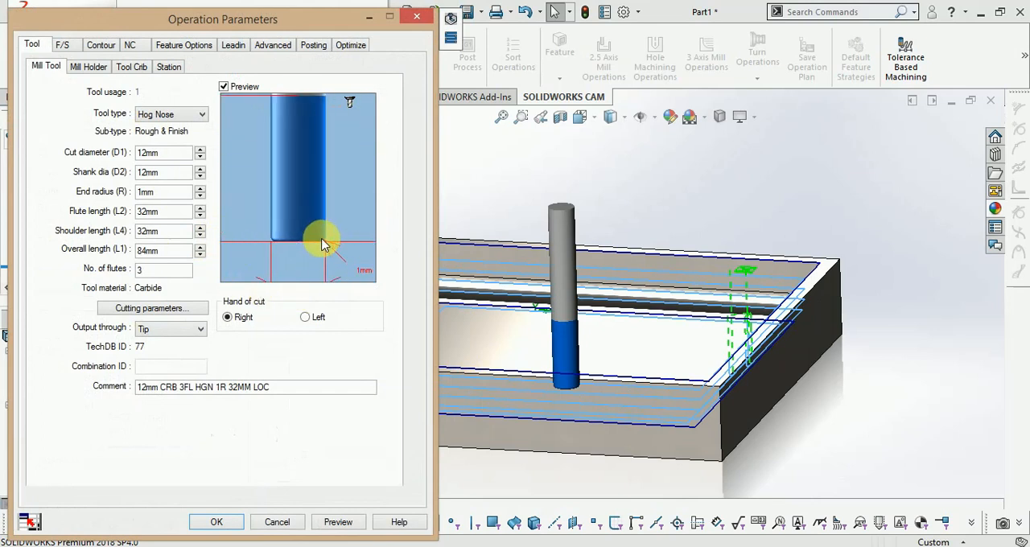
scroll(317, 248, up, 1)
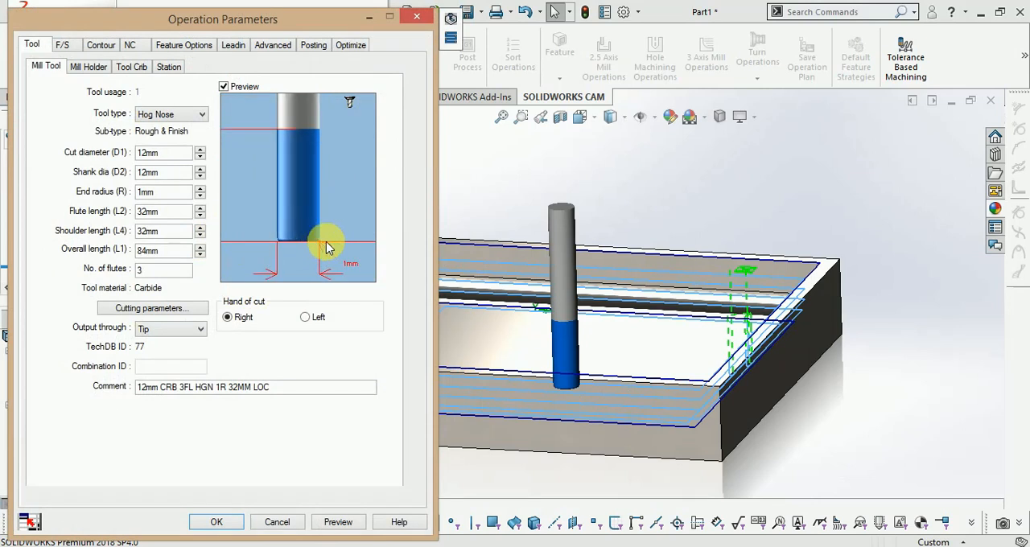
scroll(314, 240, down, 5)
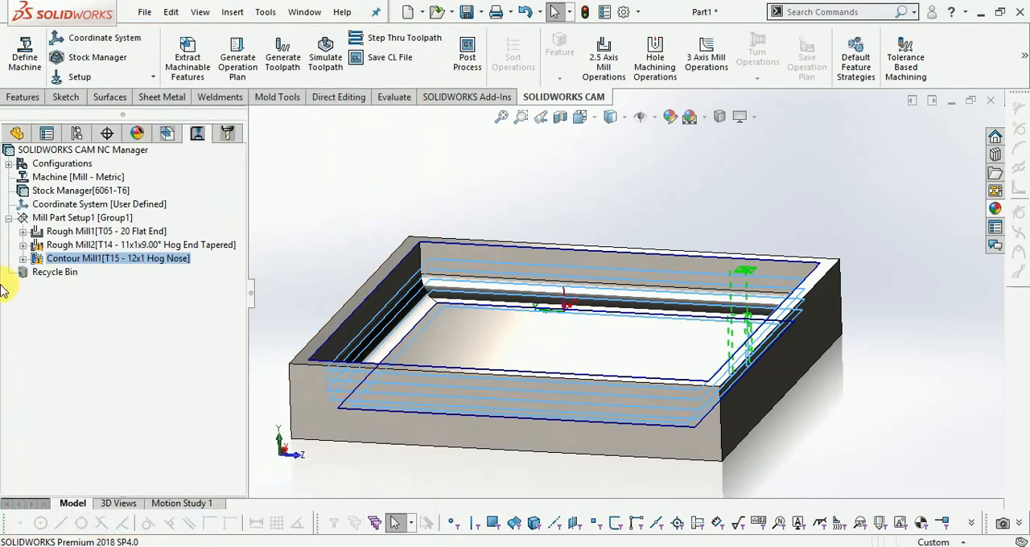
Step through the toolpaths of all the milling operations to the end at a slightly reduced playback speed
scroll(384, 212, up, 2)
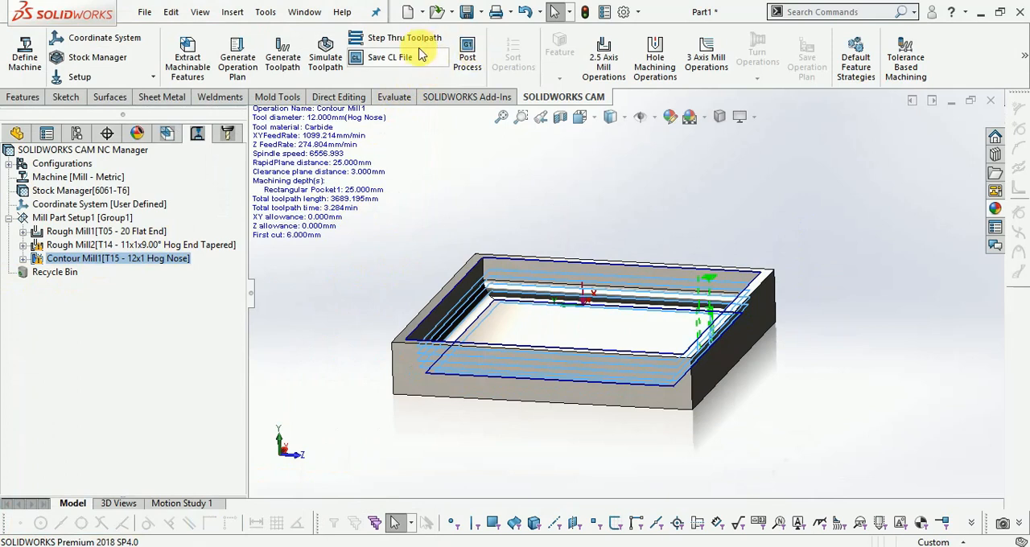
click(371, 37)
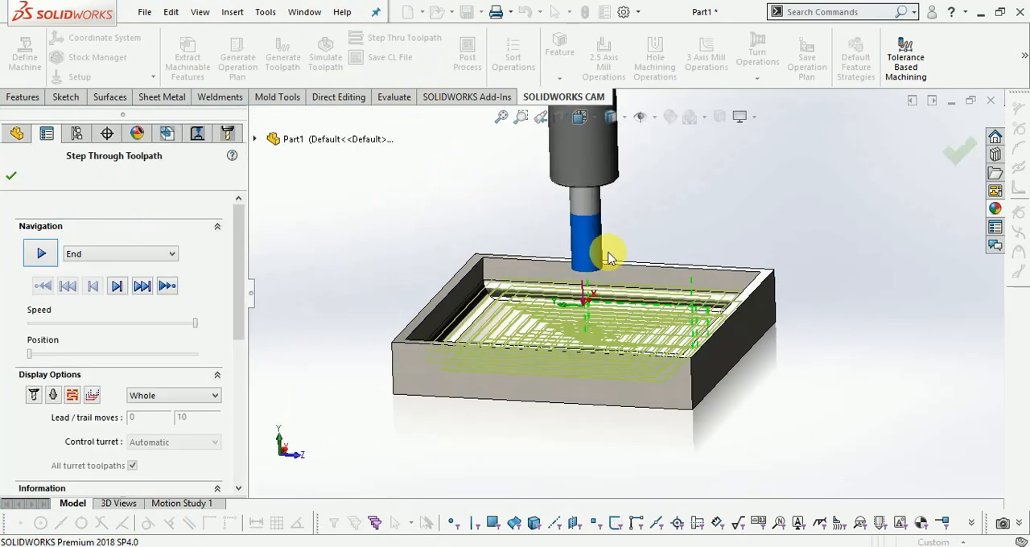
click(48, 255)
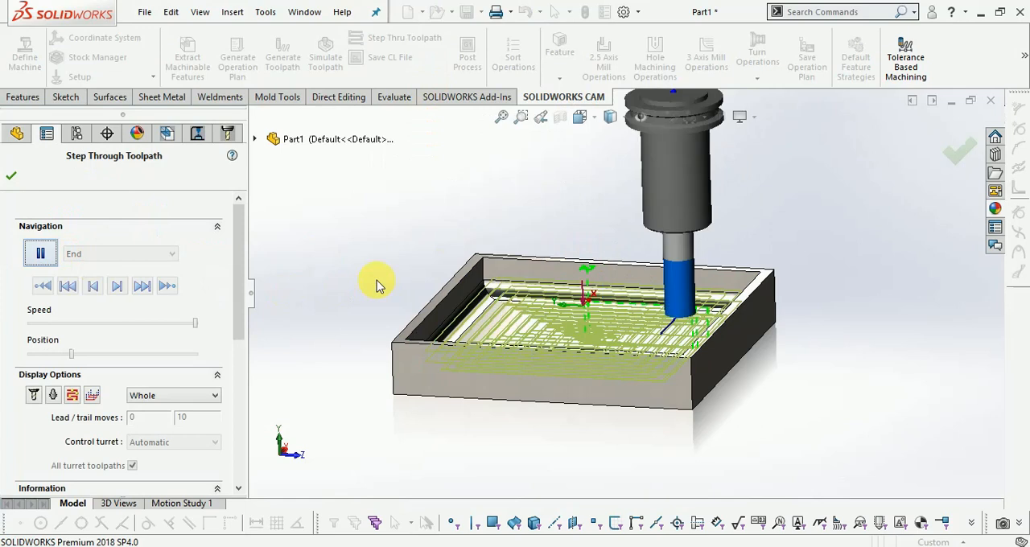
drag(189, 326, 173, 332)
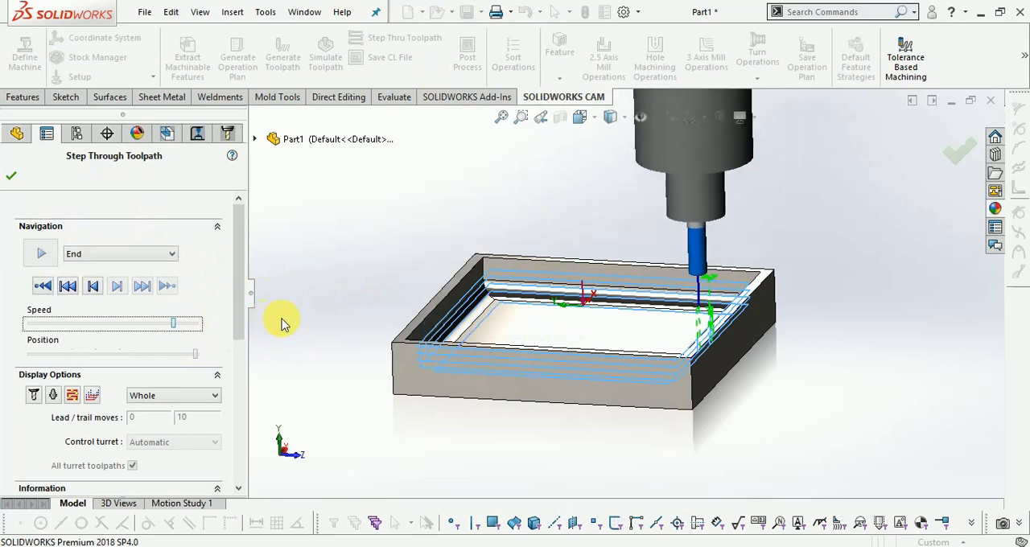
click(7, 175)
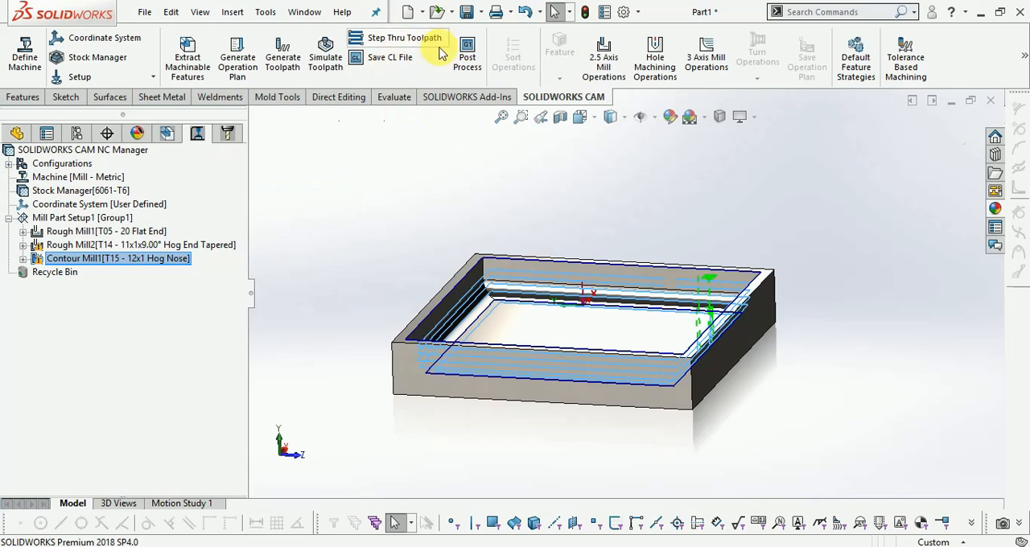
click(465, 64)
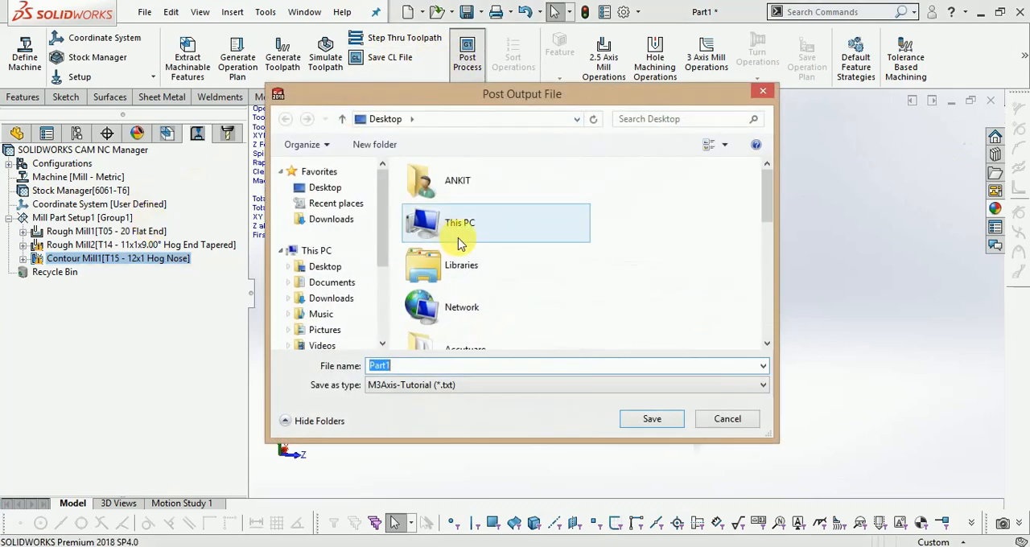
click(474, 384)
click(501, 388)
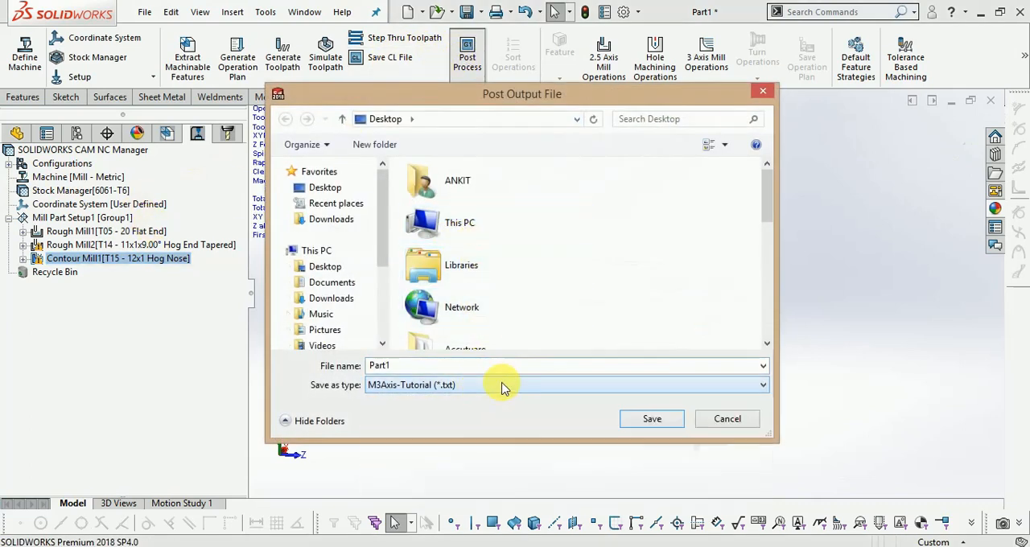
click(764, 93)
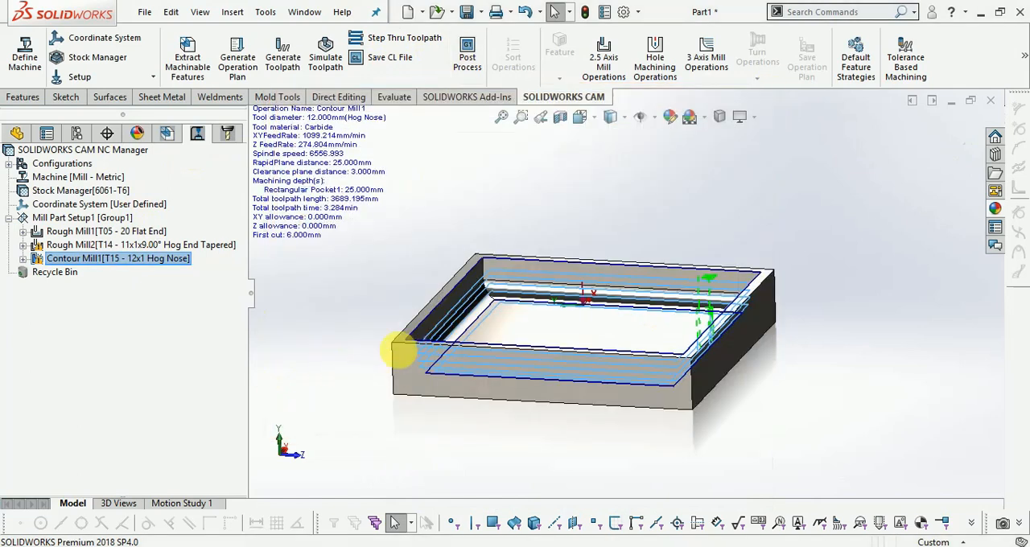
Post-process the milling toolpaths into an M3Axis-Tutorial text file named Part1 in the desktop's Solidworks CAM folder, generating the complete NC code
click(469, 50)
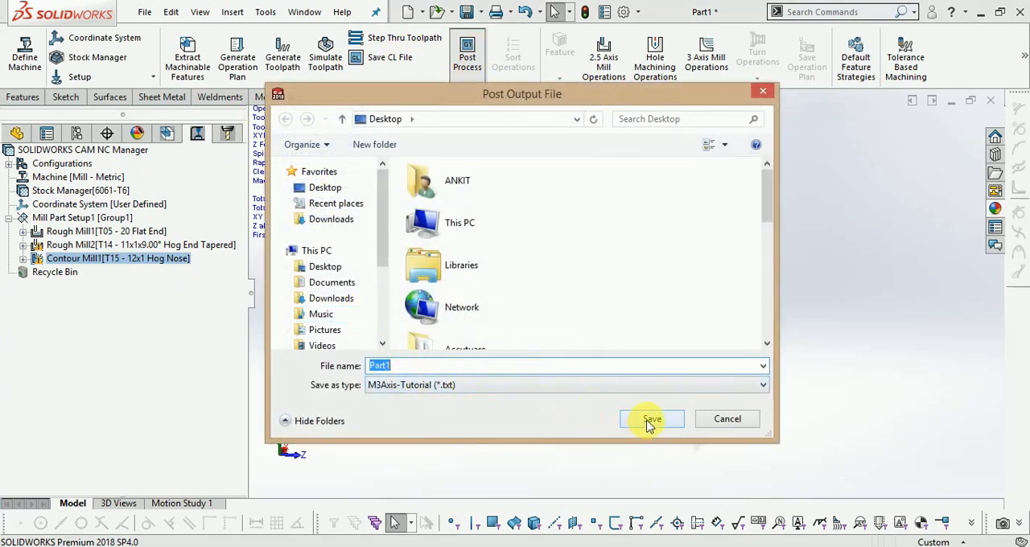
click(471, 314)
scroll(483, 322, down, 5)
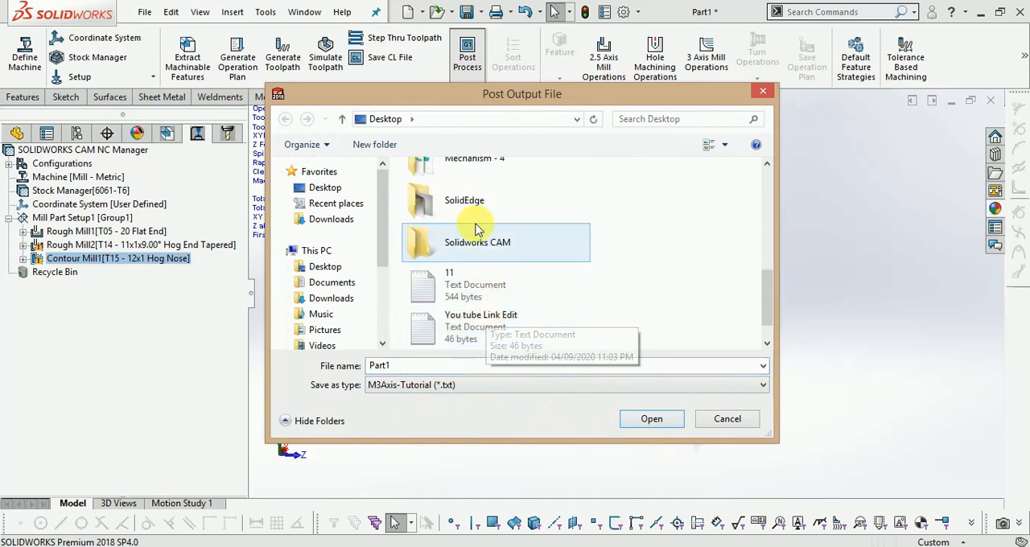
double_click(491, 251)
click(637, 419)
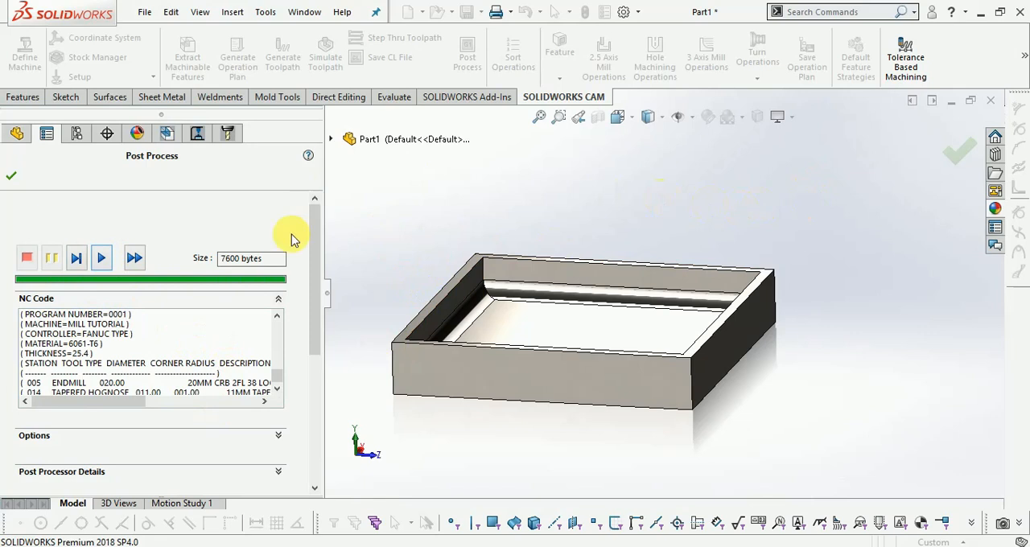
click(12, 177)
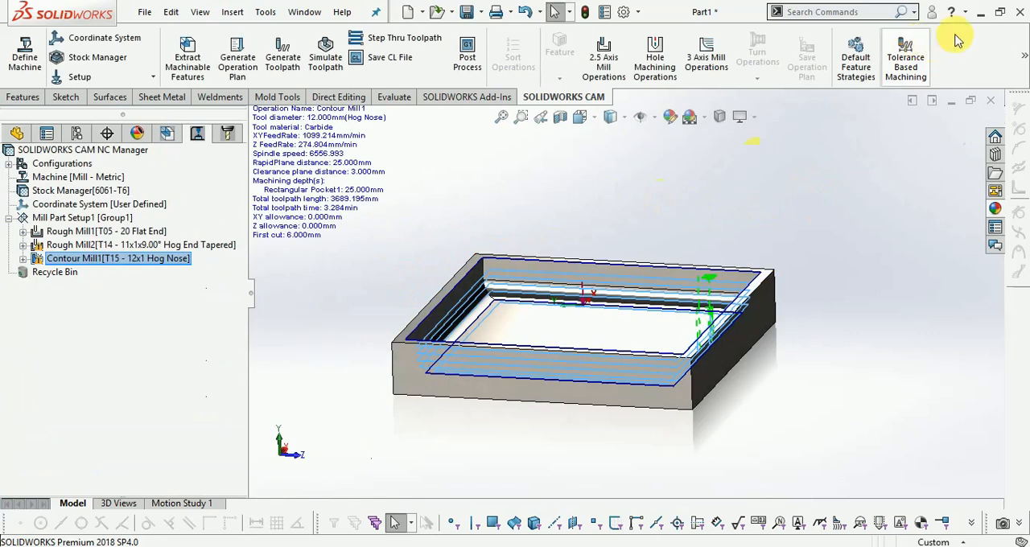
Switch to the desktop's Solidworks CAM folder, open the Part1 text document in Notepad and read through its NC code
click(980, 12)
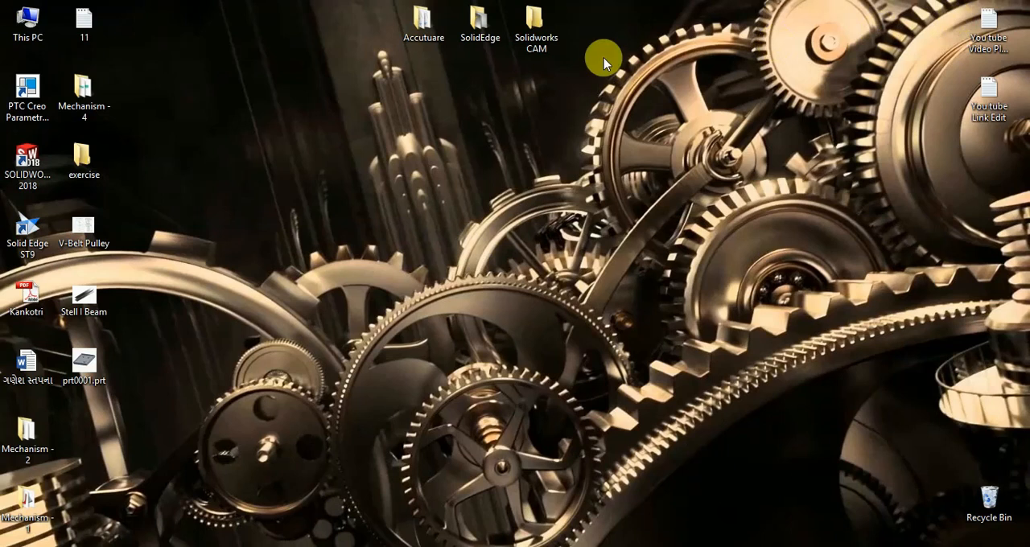
double_click(524, 33)
double_click(443, 207)
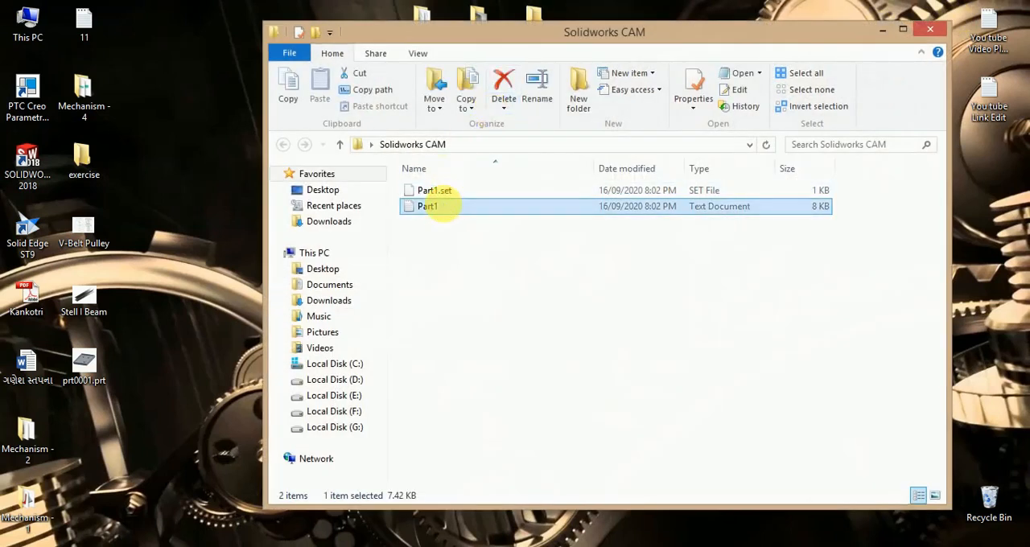
click(713, 150)
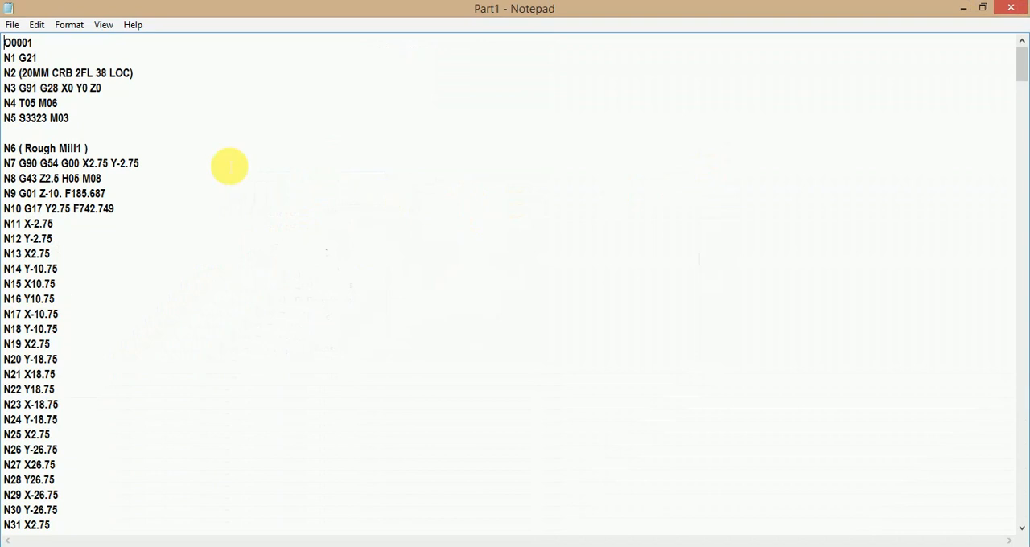
scroll(147, 294, down, 14)
scroll(147, 300, down, 20)
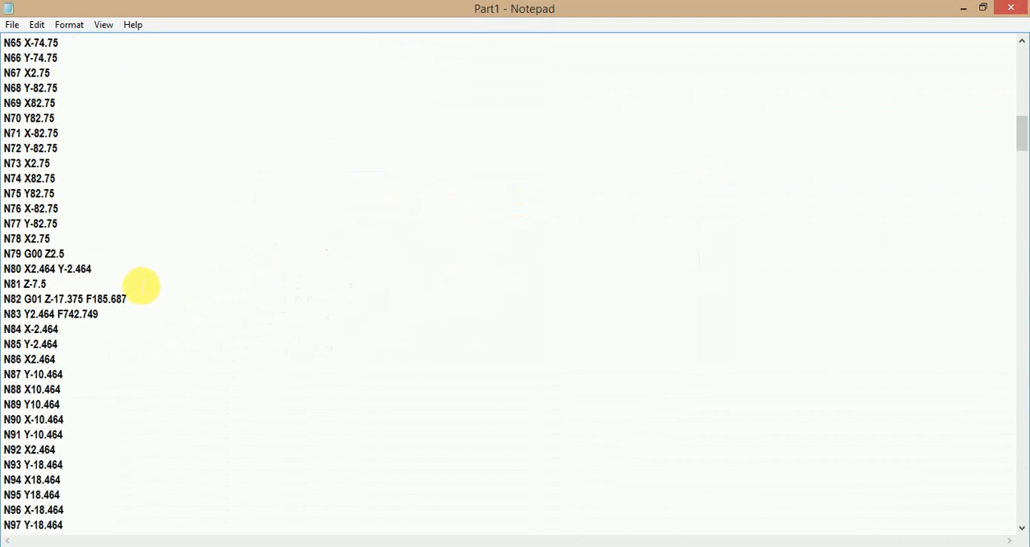
scroll(118, 266, down, 13)
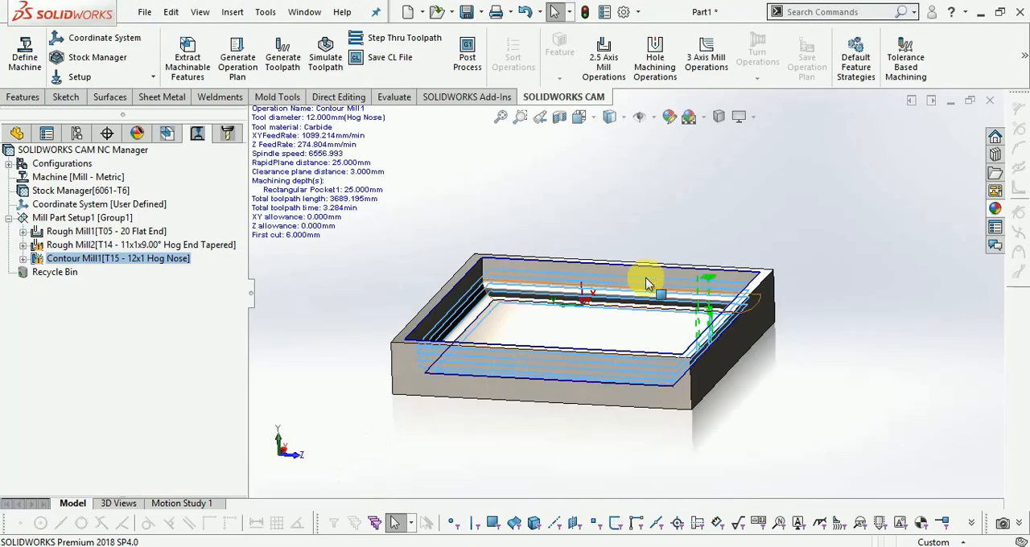
middle_drag(650, 282, 518, 258)
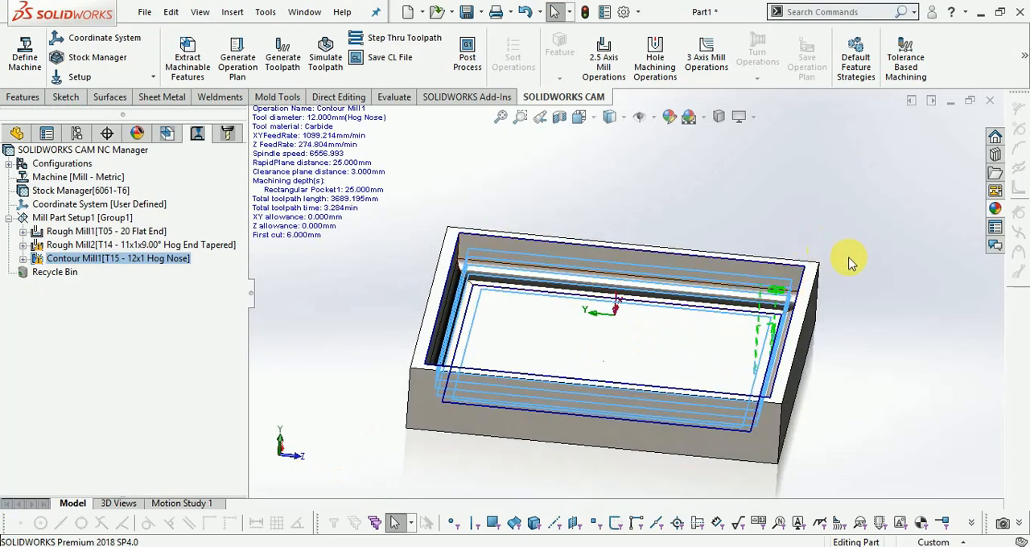
mouse_move(866, 266)
middle_down()
mouse_move(991, 258)
mouse_move(862, 256)
middle_up()
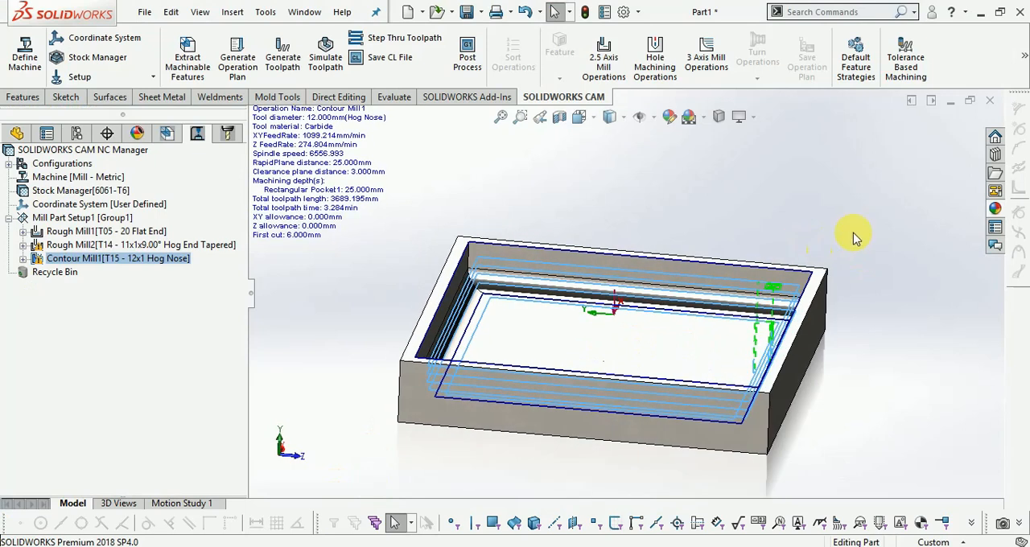